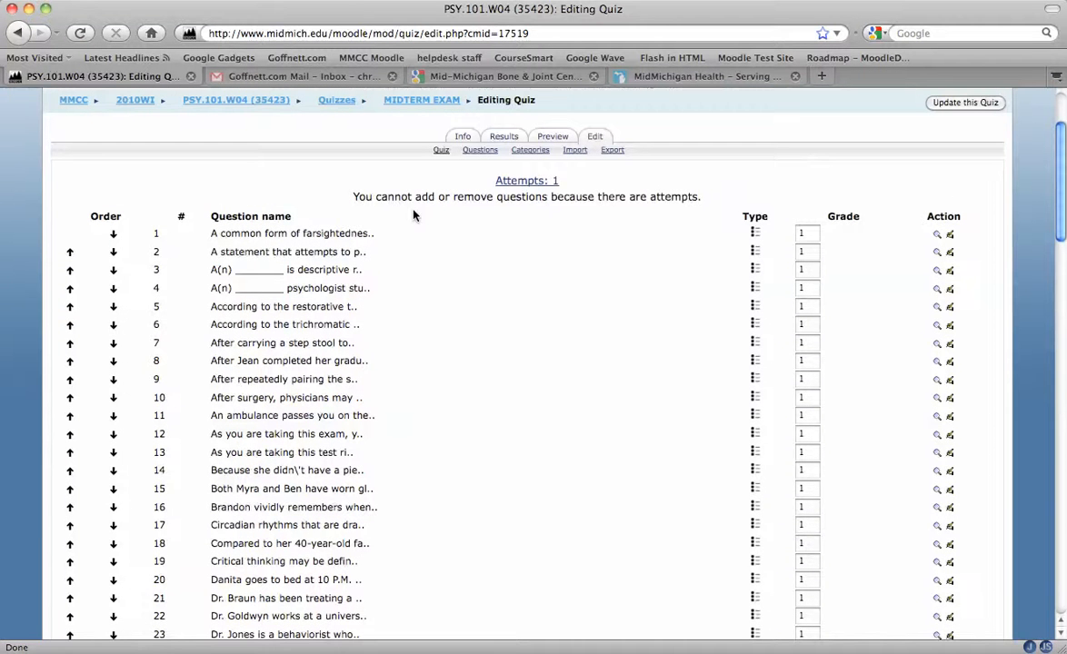
# Step: Review the existing midterm exam's question list and its editing restriction notice
pyautogui.moveTo(321, 195); pyautogui.dragTo(566, 199)
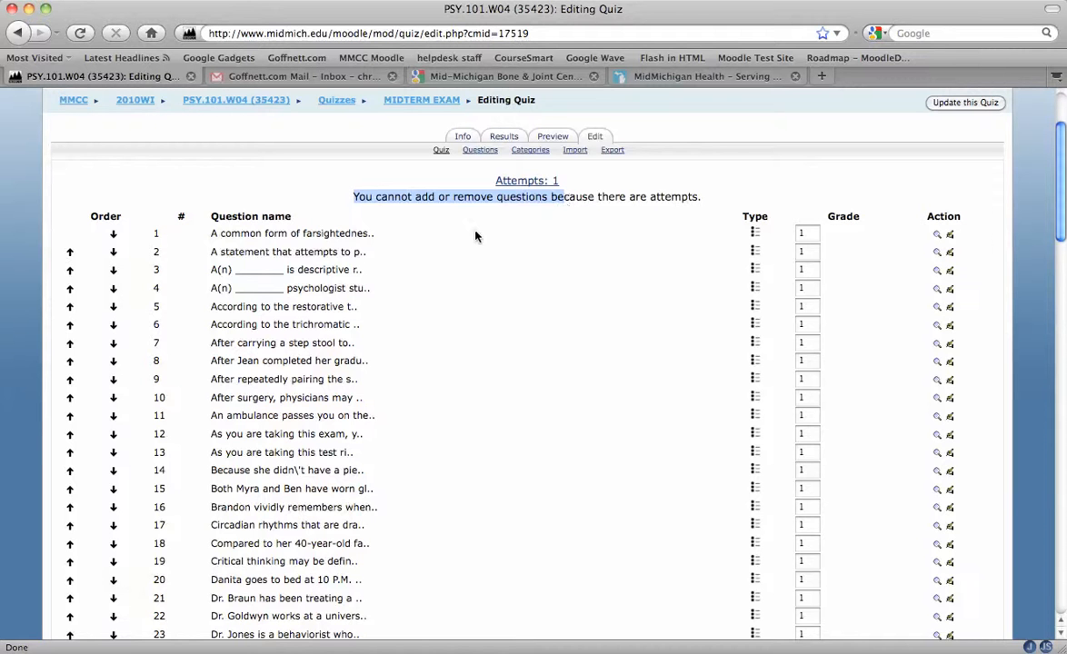
pyautogui.scroll(-10, 432, 211)
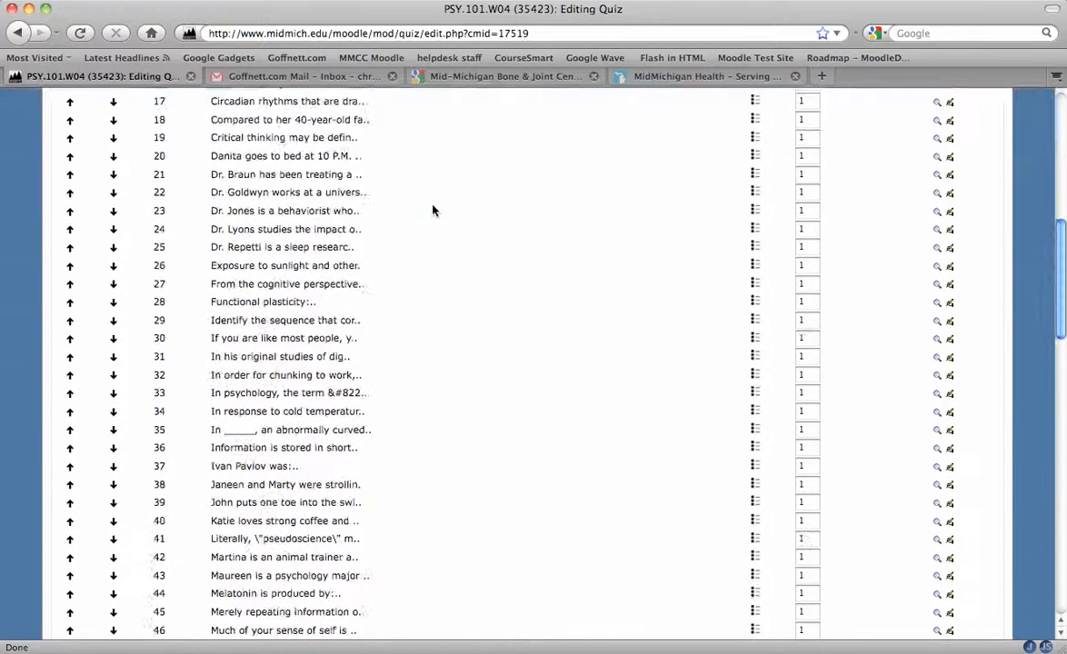
pyautogui.scroll(12, 433, 211)
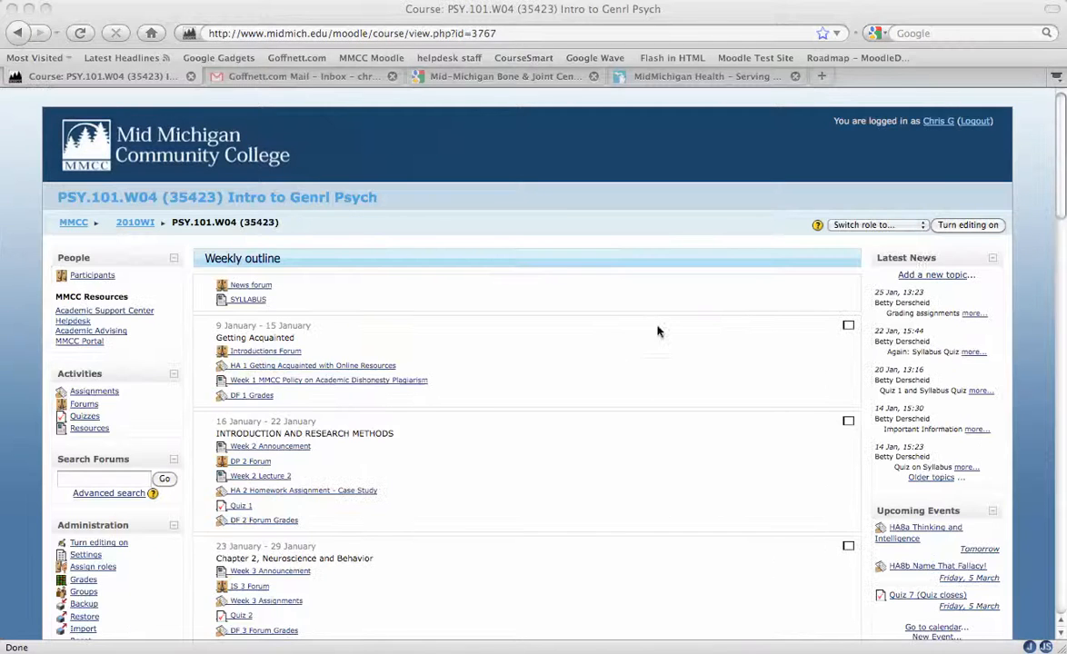
# Step: Turn editing on and add a new Quiz activity to the Thinking and Intelligence week
pyautogui.click(965, 225)
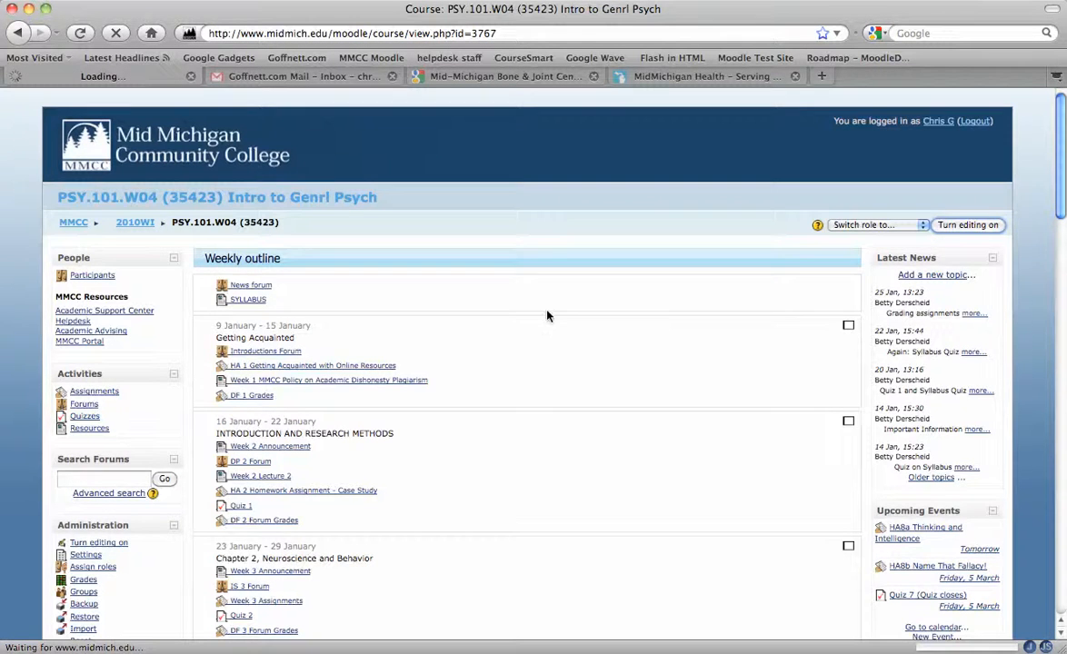
pyautogui.scroll(-10, 548, 315)
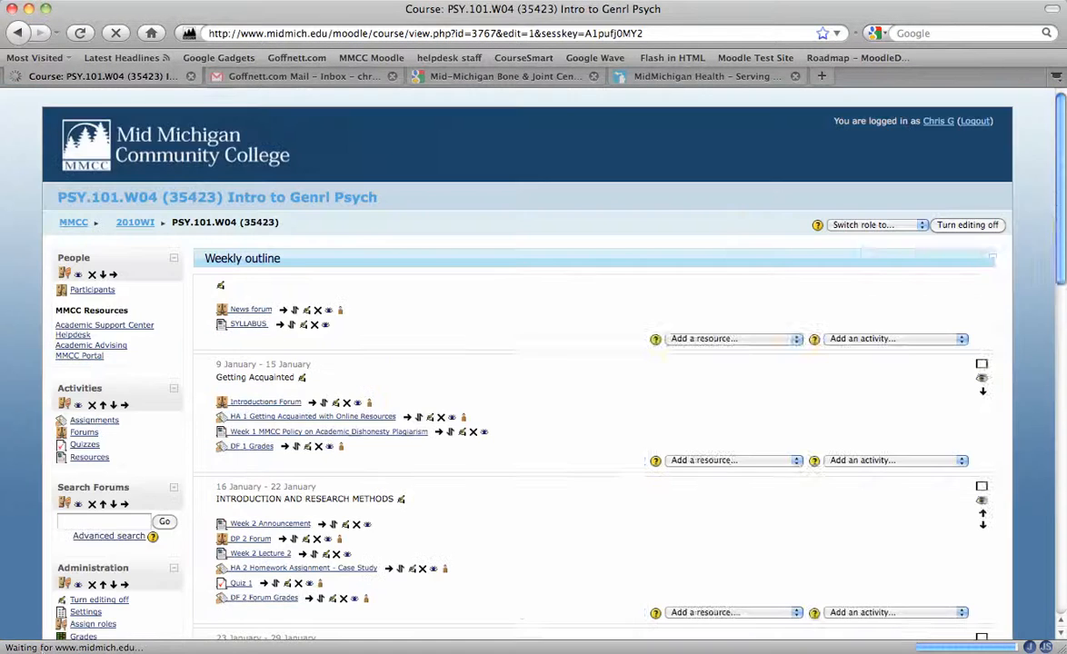
pyautogui.scroll(-3, 651, 524)
pyautogui.scroll(-15, 651, 525)
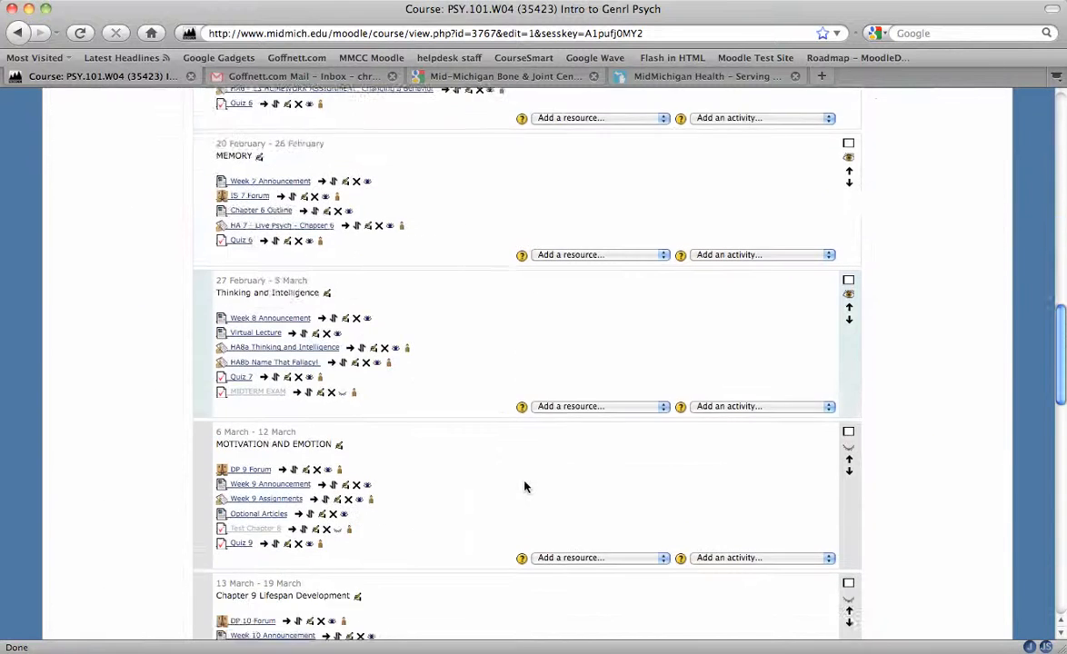
pyautogui.click(793, 267)
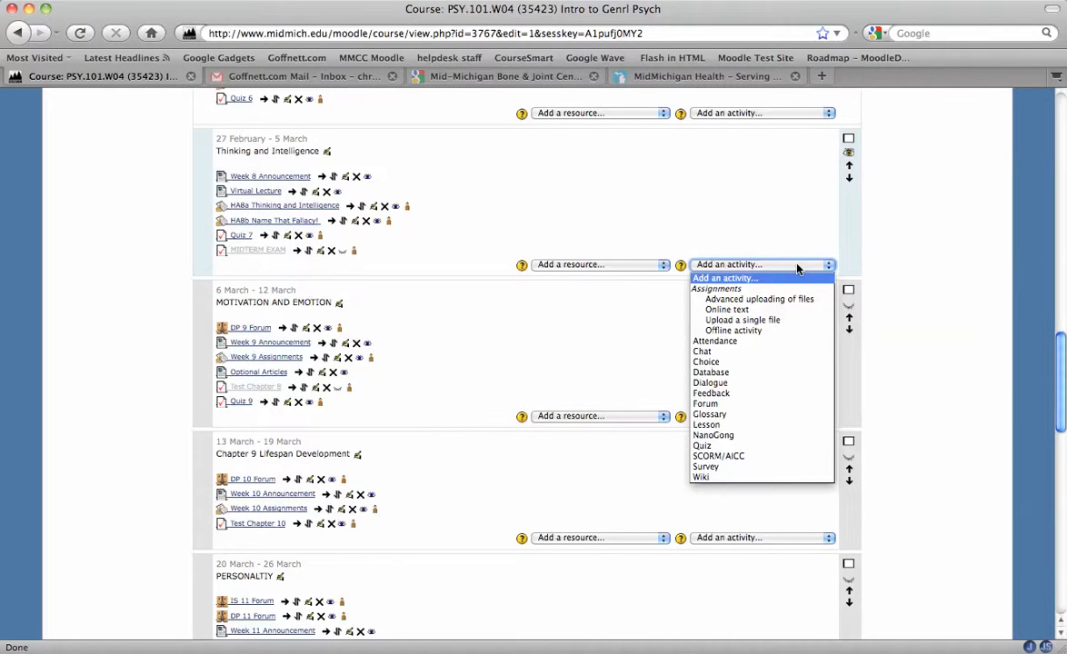
pyautogui.click(756, 446)
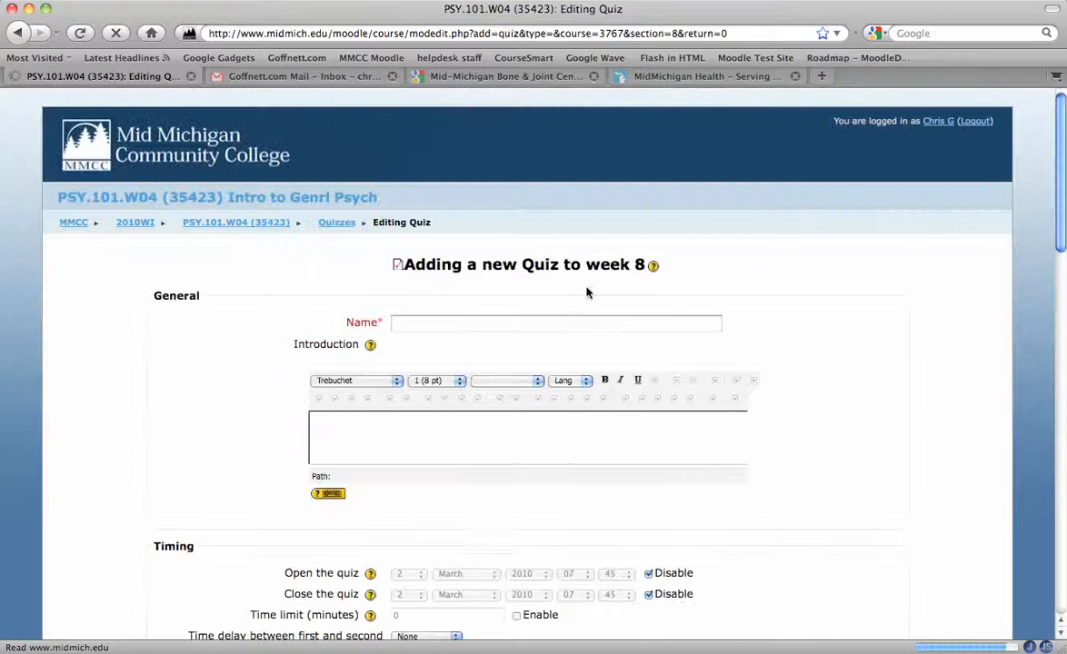
# Step: Name the quiz Midterm Exam and set it to close 5 March 2010 23:30 with a 40-minute time limit
pyautogui.click(577, 323)
pyautogui.write('Midterm Exam')
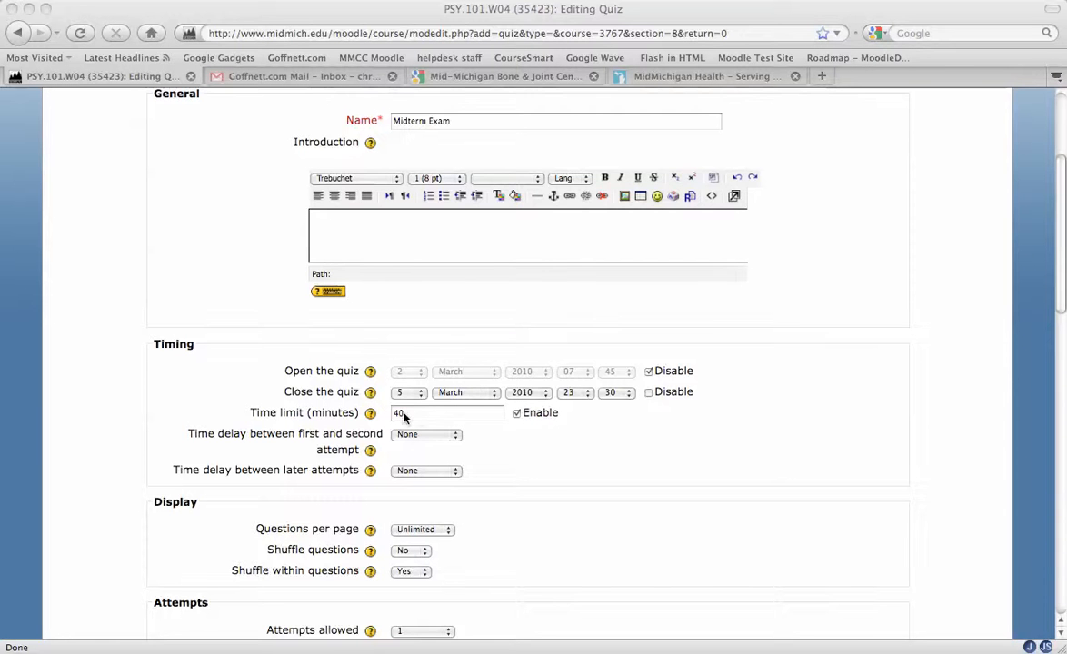
# Step: Uncheck Answers, Feedback, General feedback and Overall feedback in the review options for while open and after closing
pyautogui.scroll(-3, 545, 464)
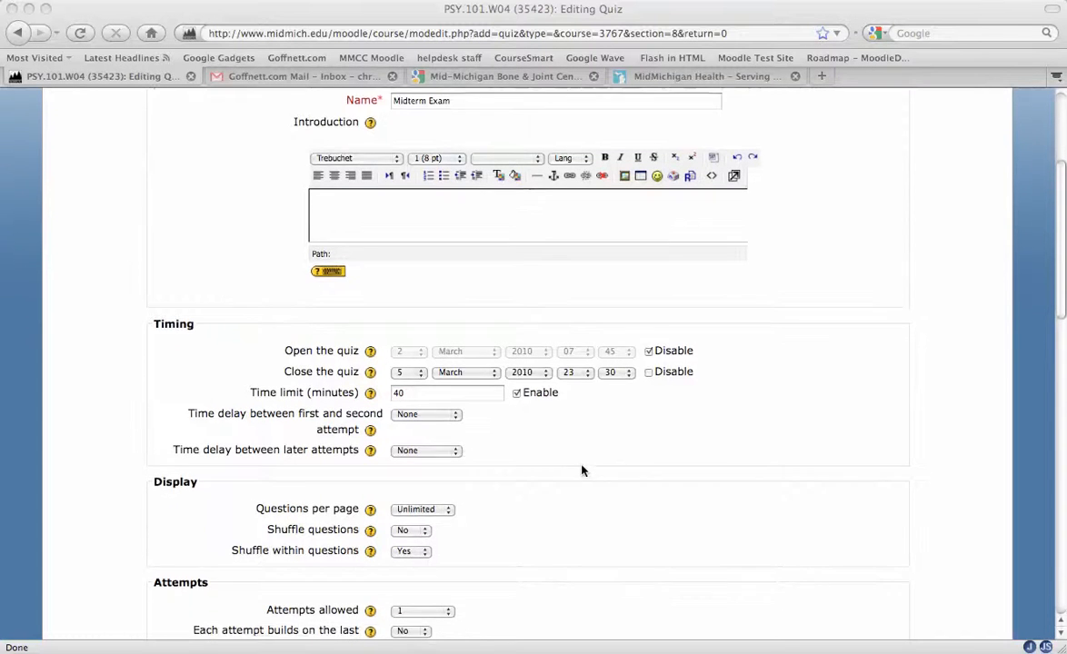
pyautogui.scroll(-10, 491, 411)
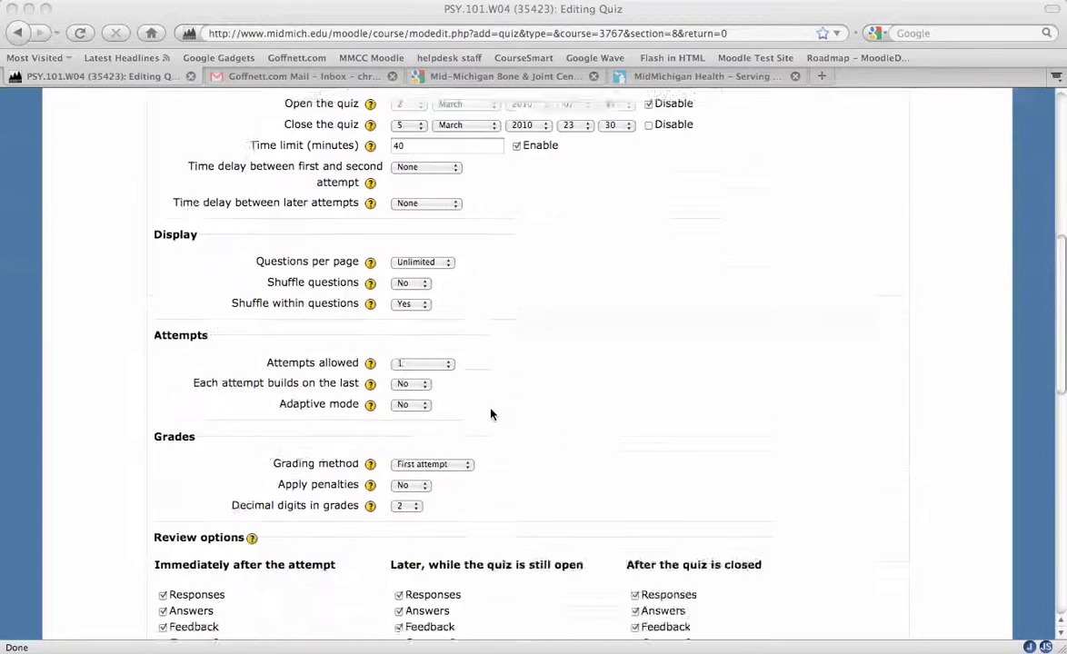
pyautogui.scroll(-2, 412, 468)
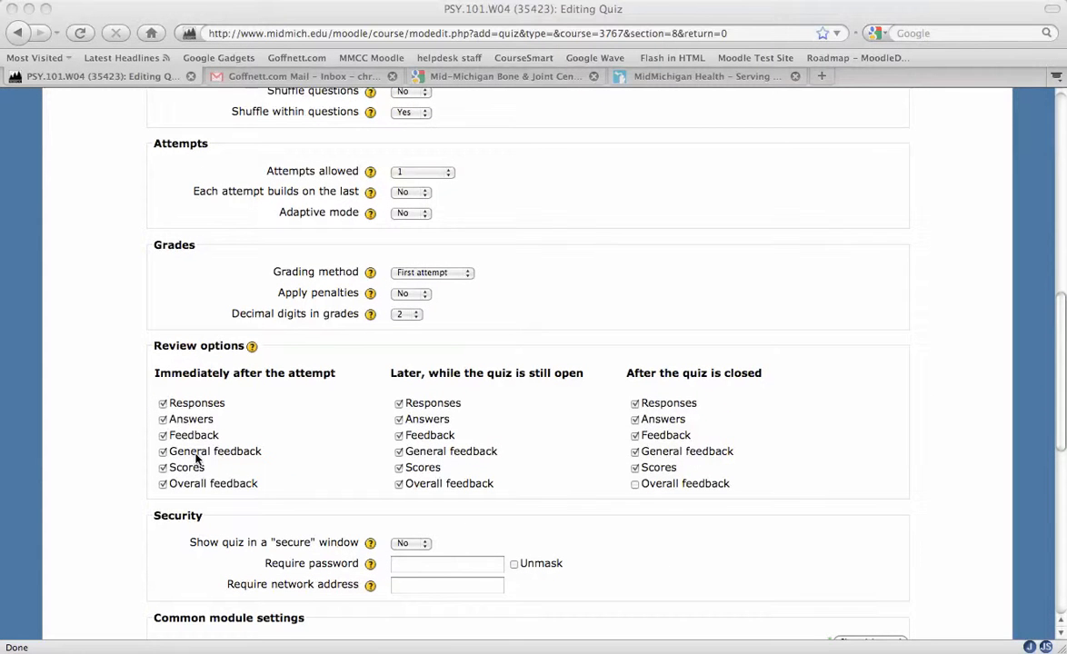
pyautogui.click(407, 421)
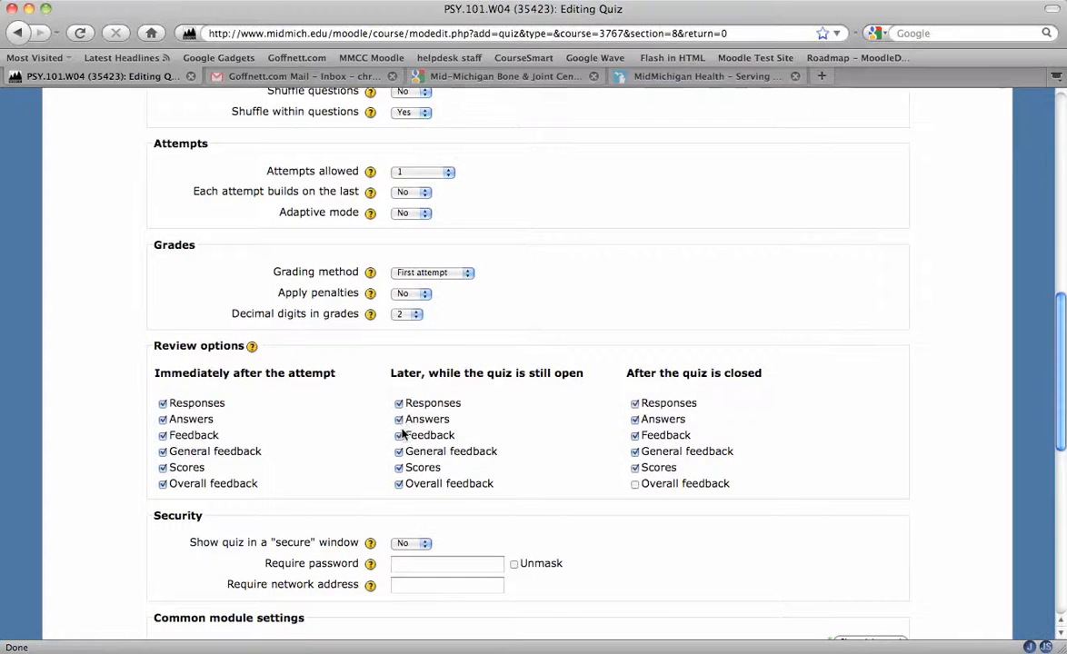
pyautogui.click(399, 437)
pyautogui.click(399, 452)
pyautogui.click(400, 485)
pyautogui.click(636, 452)
pyautogui.click(635, 435)
pyautogui.click(635, 419)
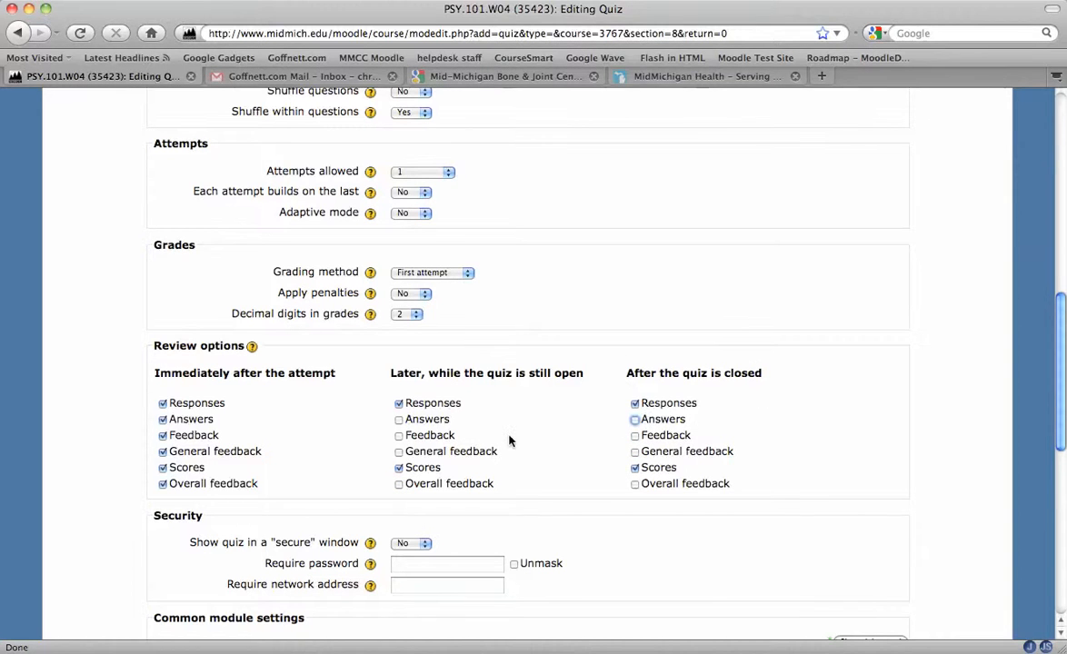
# Step: Save the new quiz's settings and open it for display
pyautogui.scroll(-5, 508, 441)
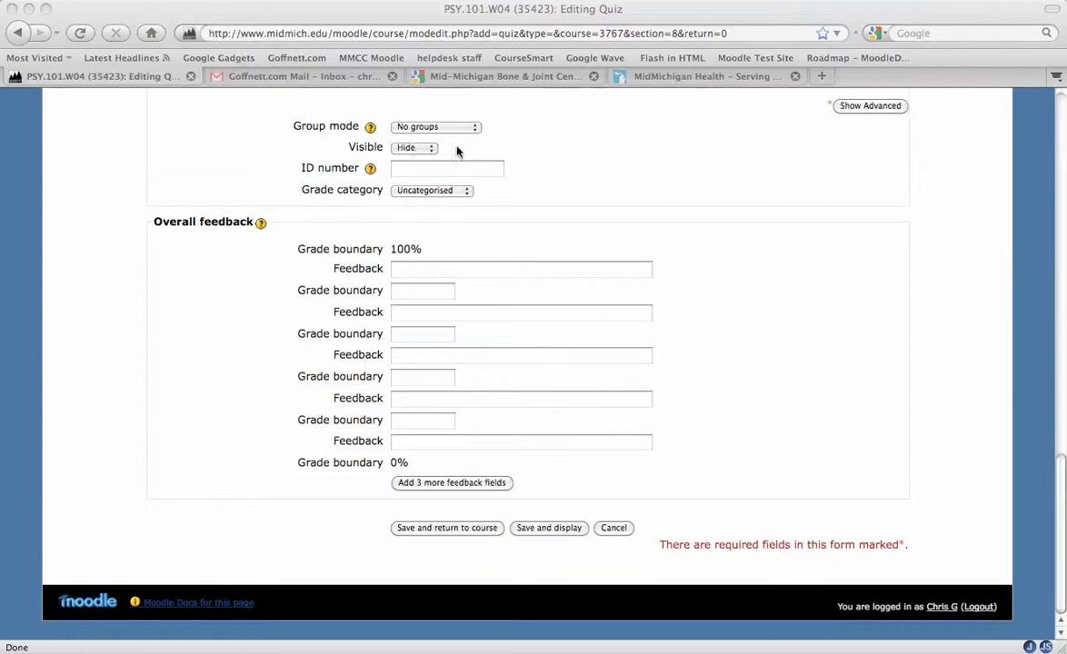
pyautogui.click(536, 530)
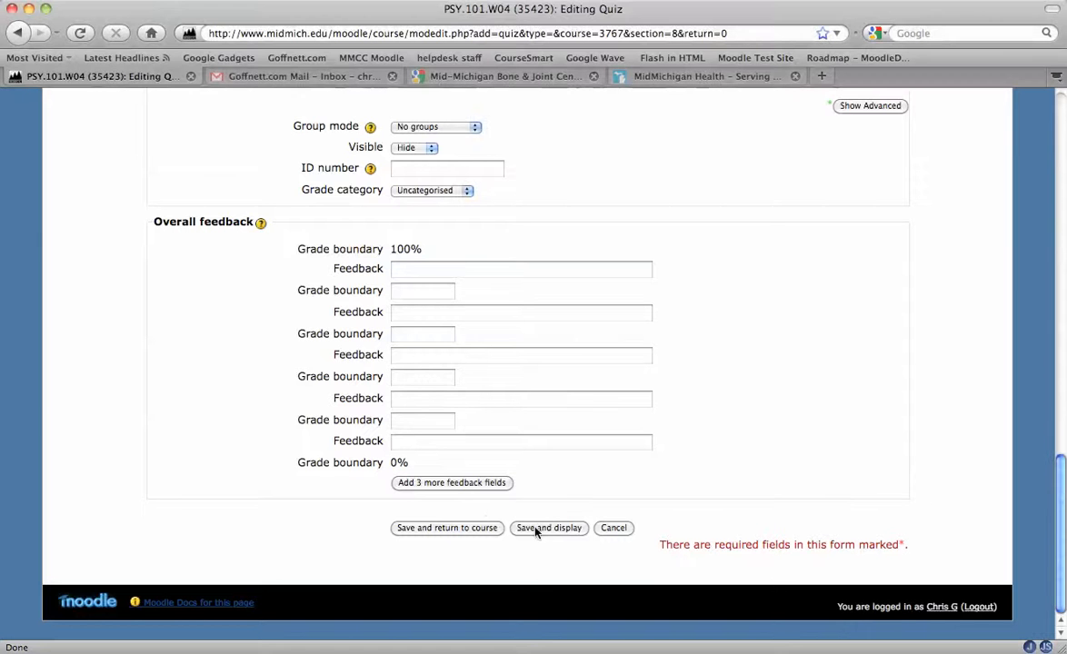
pyautogui.click(548, 529)
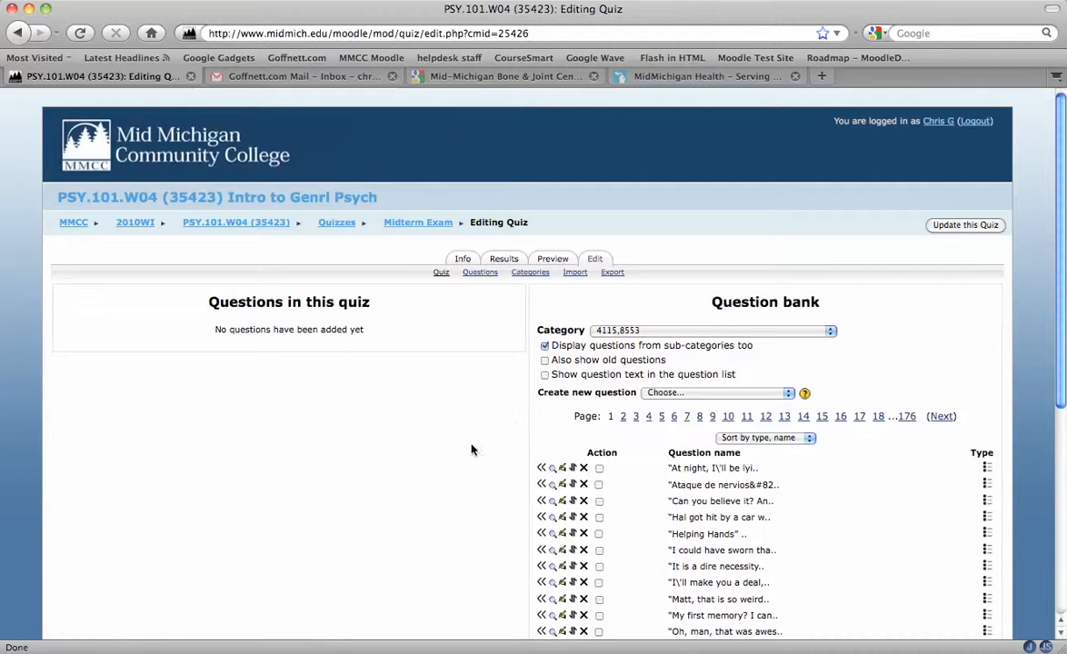
# Step: Toggle question text display in the question bank to preview the full question wording
pyautogui.scroll(-3, 648, 399)
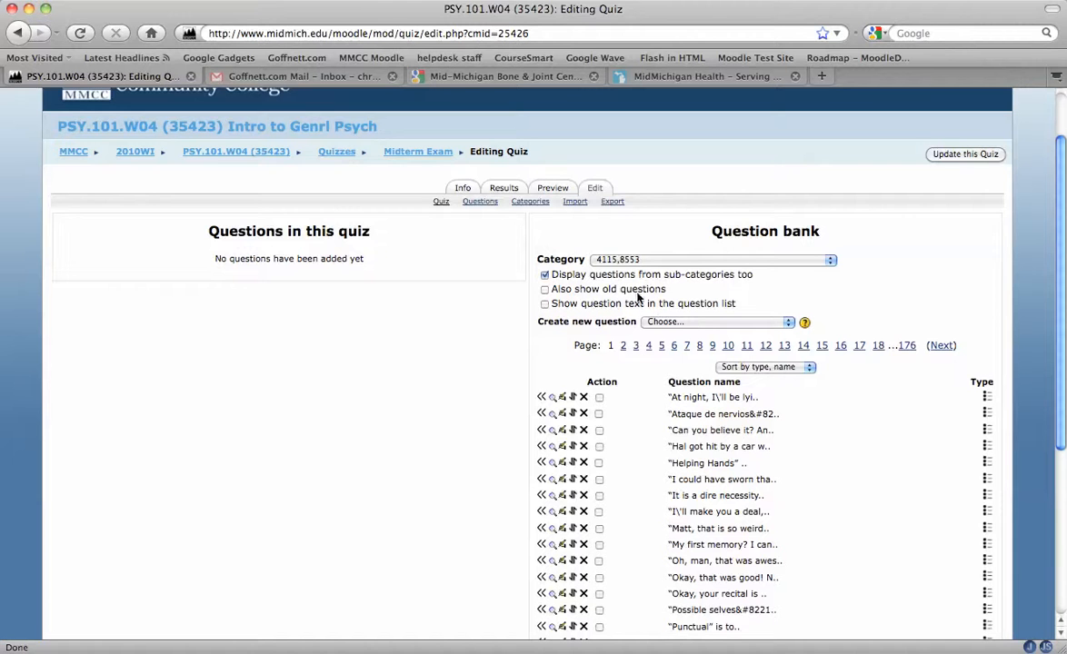
pyautogui.click(545, 305)
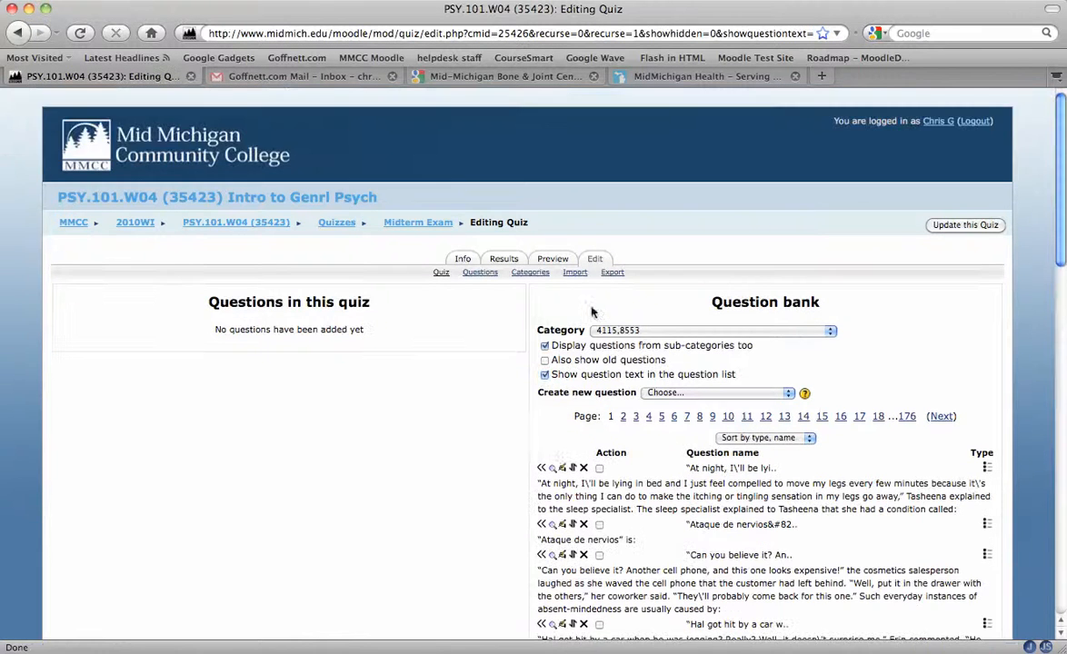
pyautogui.scroll(-5, 679, 443)
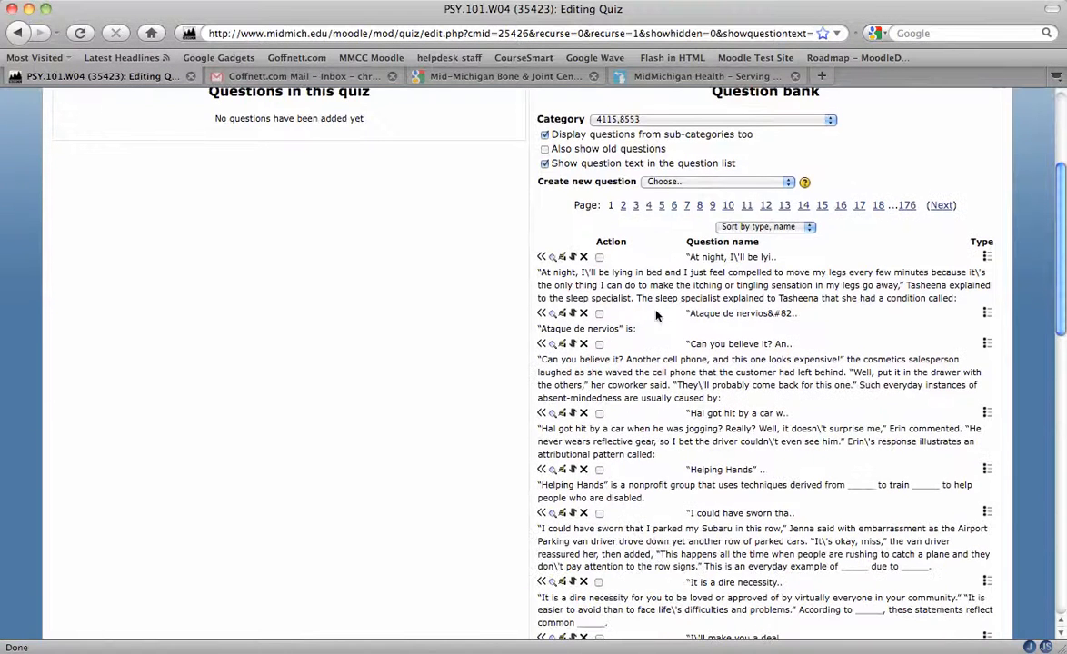
pyautogui.scroll(-2, 661, 566)
pyautogui.scroll(2, 661, 565)
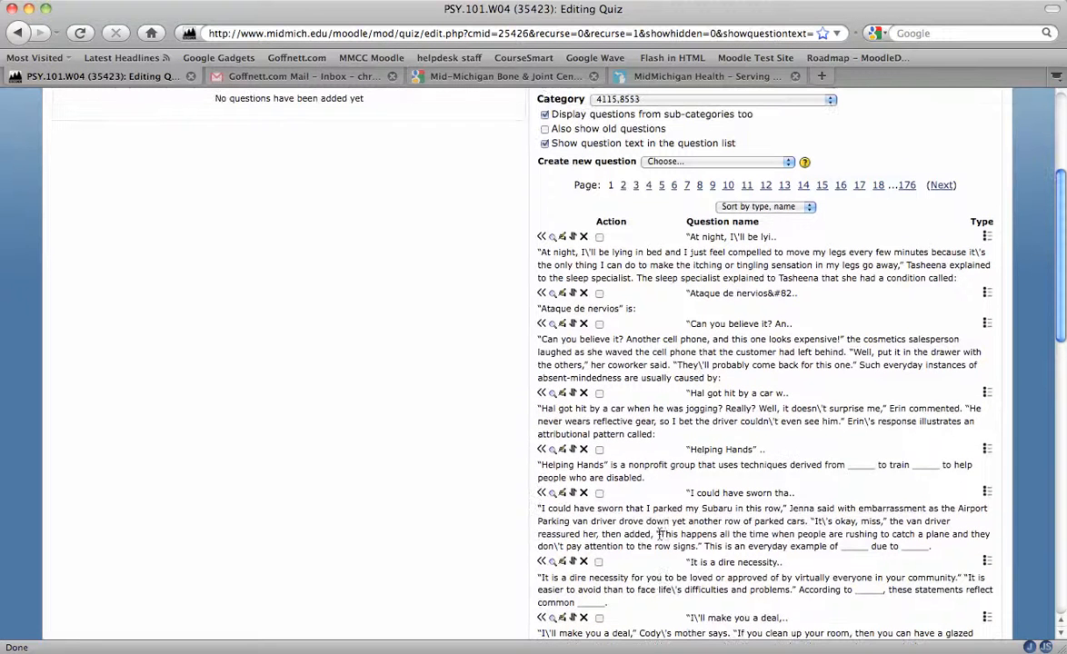
pyautogui.click(545, 144)
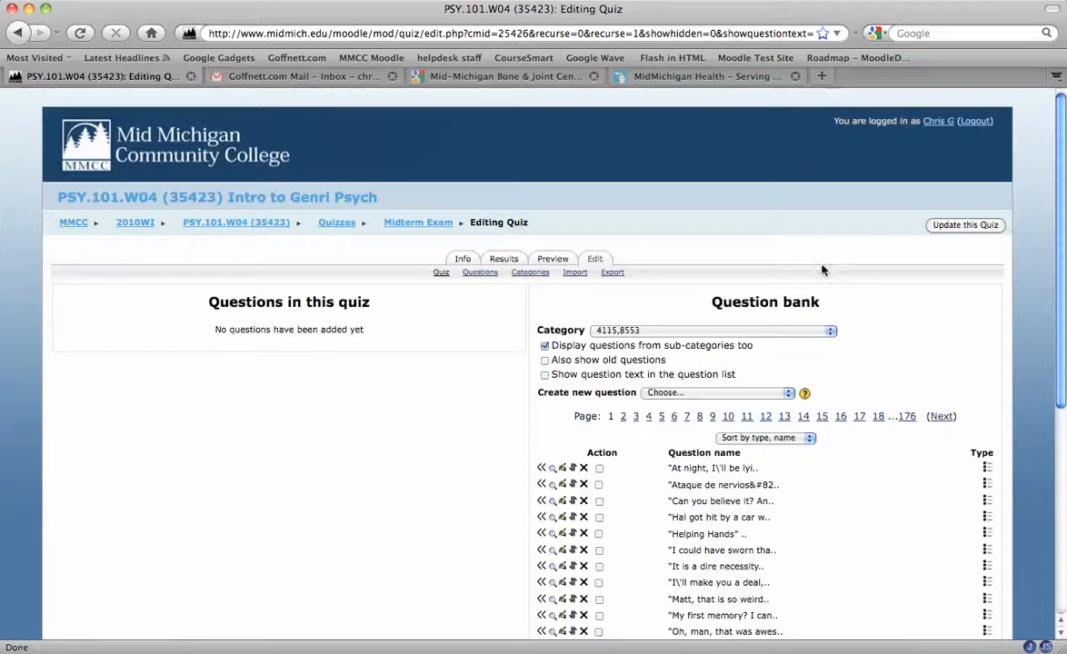
# Step: Add 20 random questions from the MID TERM EXAM (100) category to the quiz
pyautogui.click(831, 331)
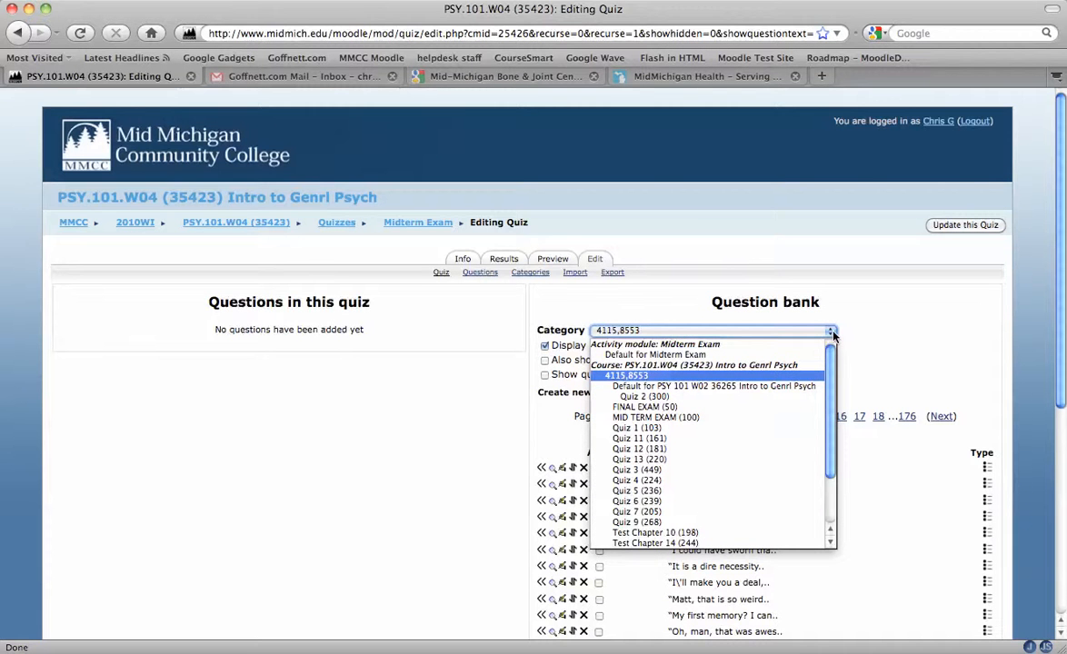
pyautogui.click(706, 418)
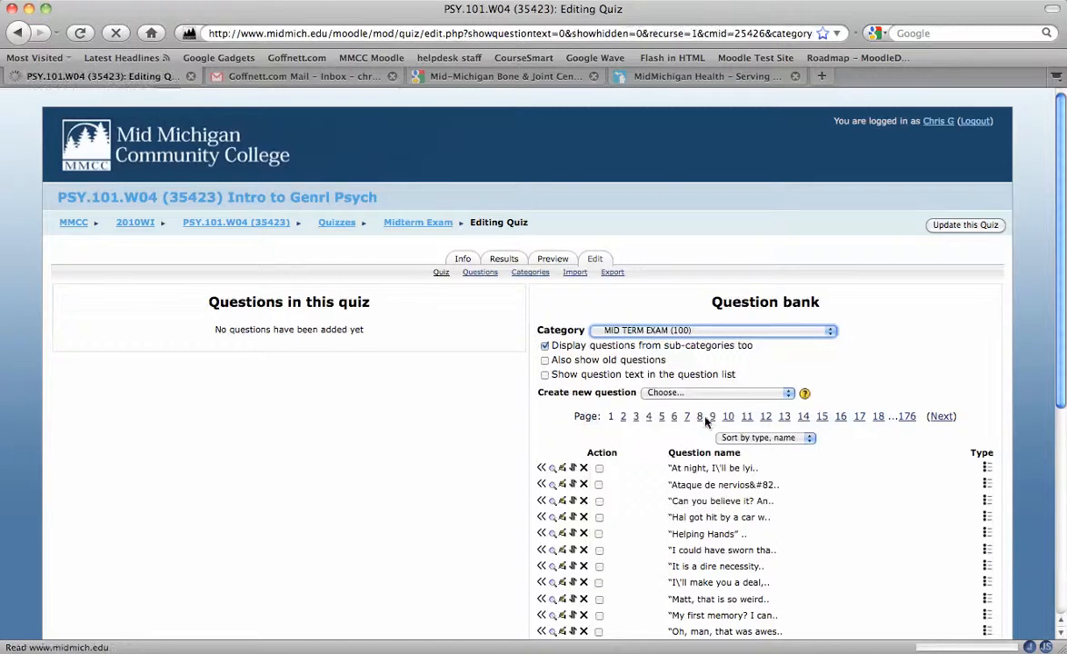
pyautogui.scroll(-8, 843, 397)
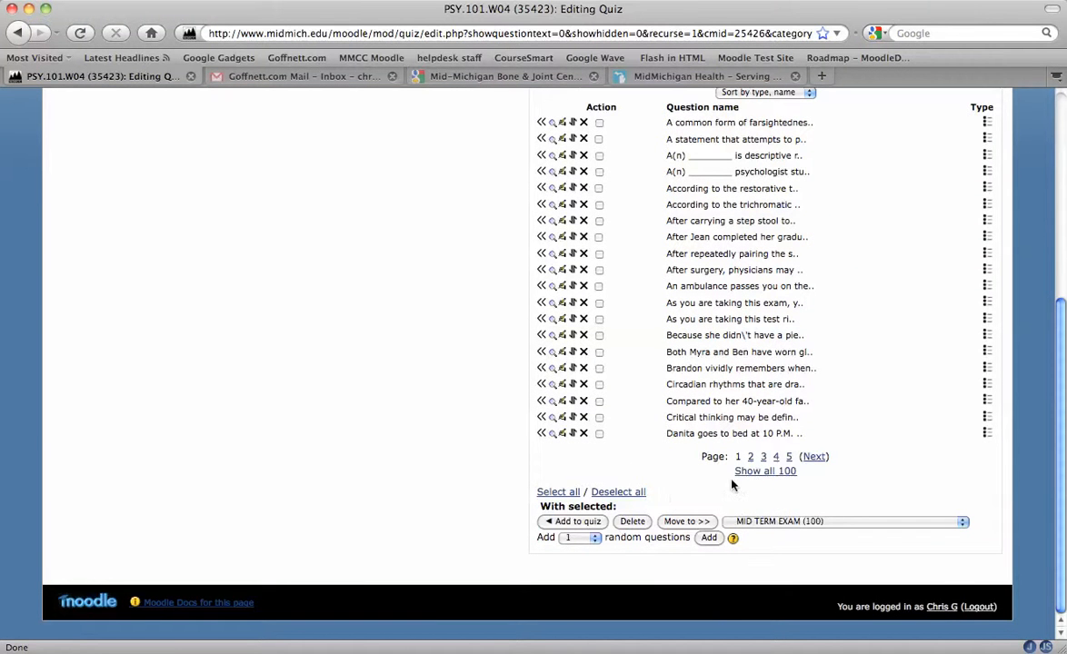
pyautogui.click(596, 539)
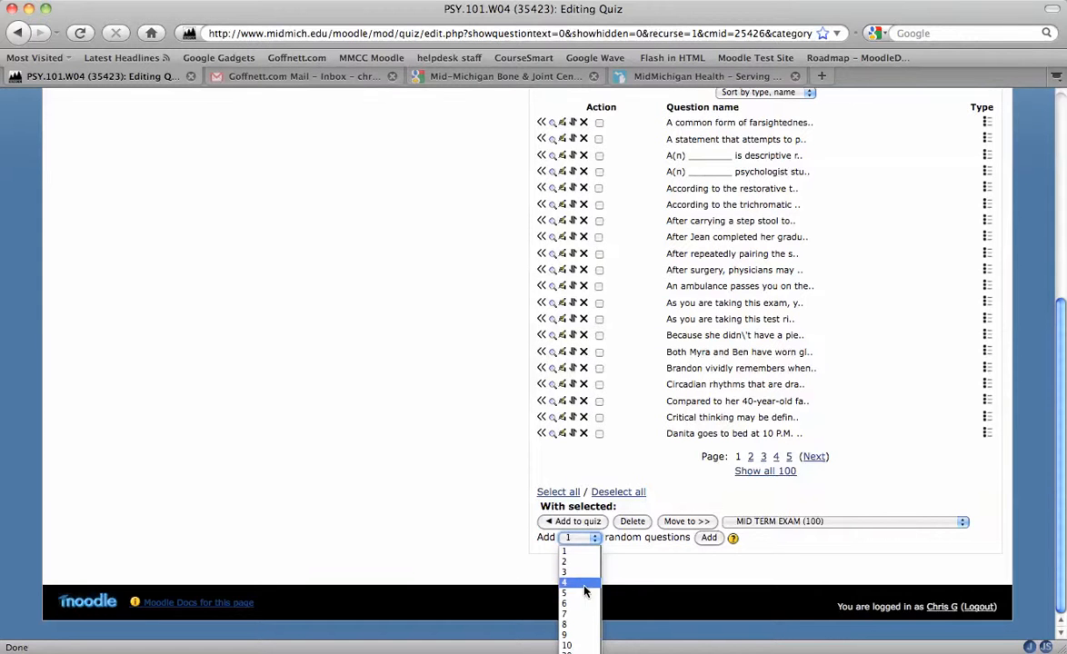
pyautogui.click(637, 575)
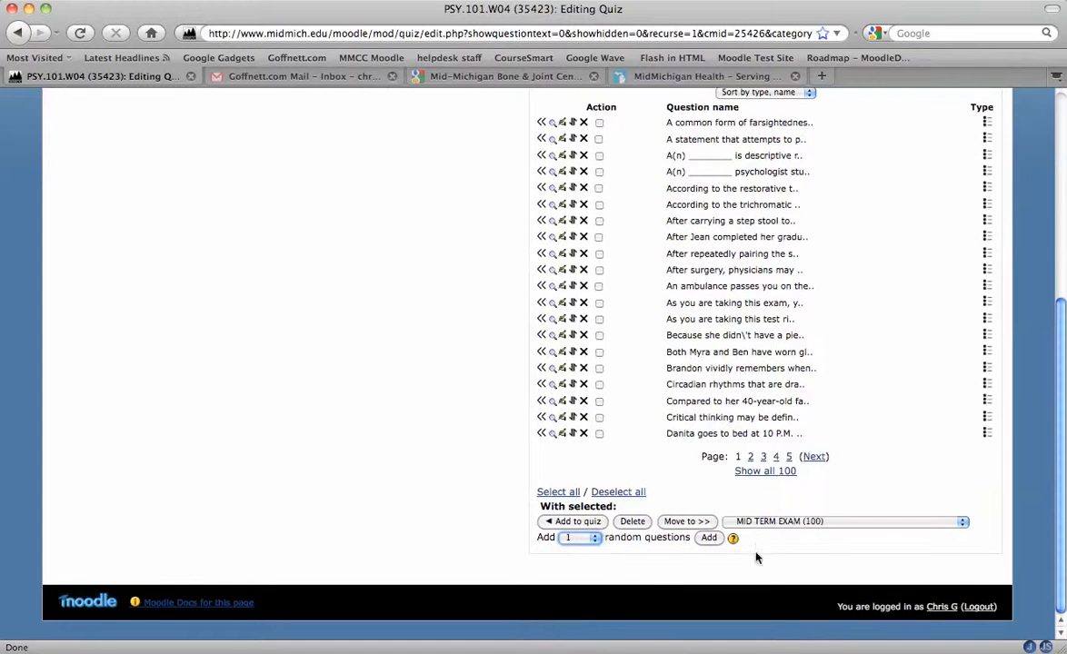
pyautogui.click(593, 539)
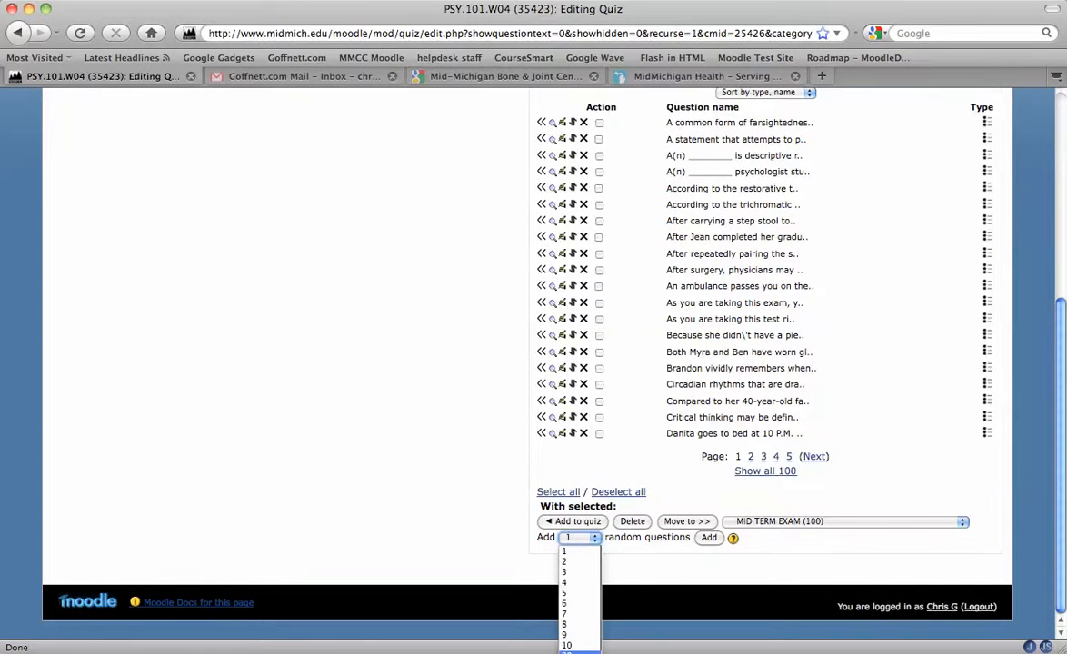
pyautogui.click(575, 651)
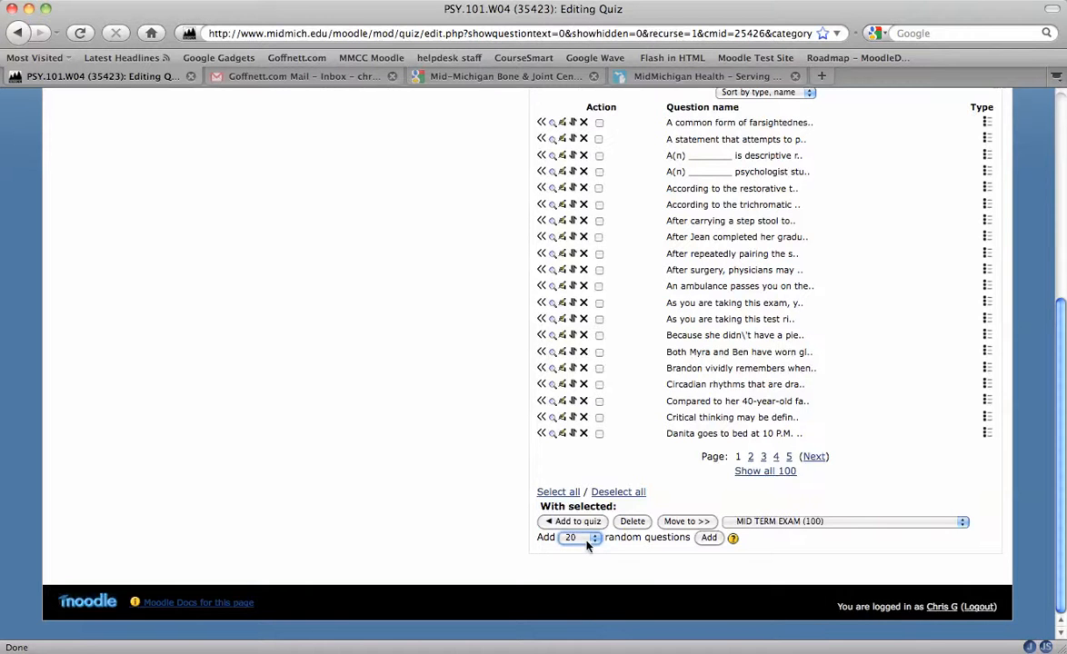
pyautogui.click(595, 539)
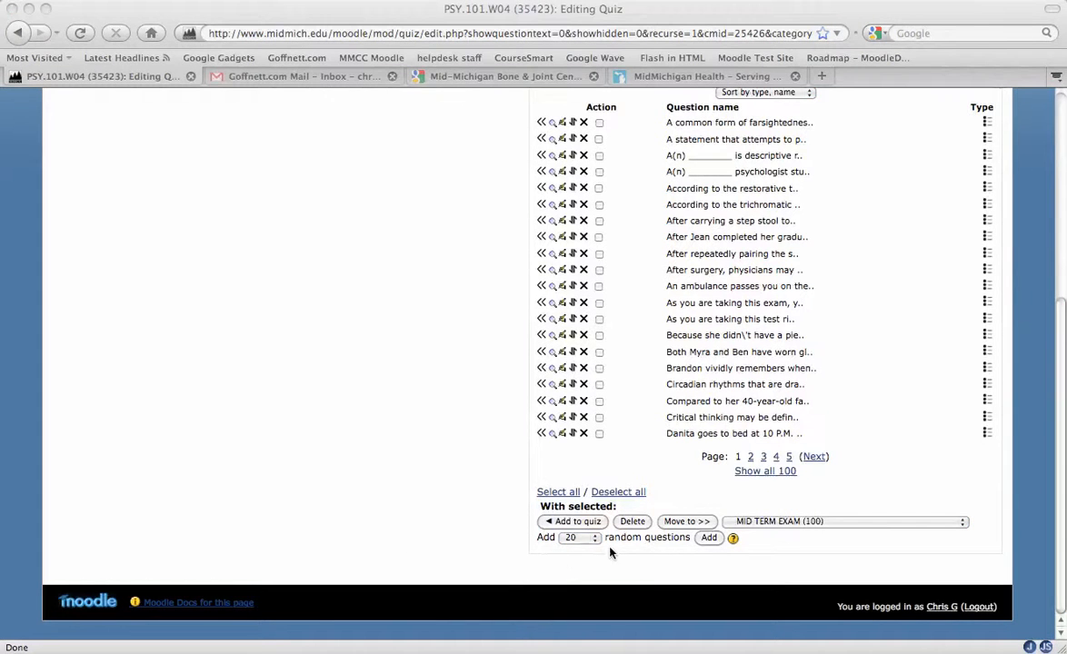
pyautogui.click(708, 544)
pyautogui.click(708, 543)
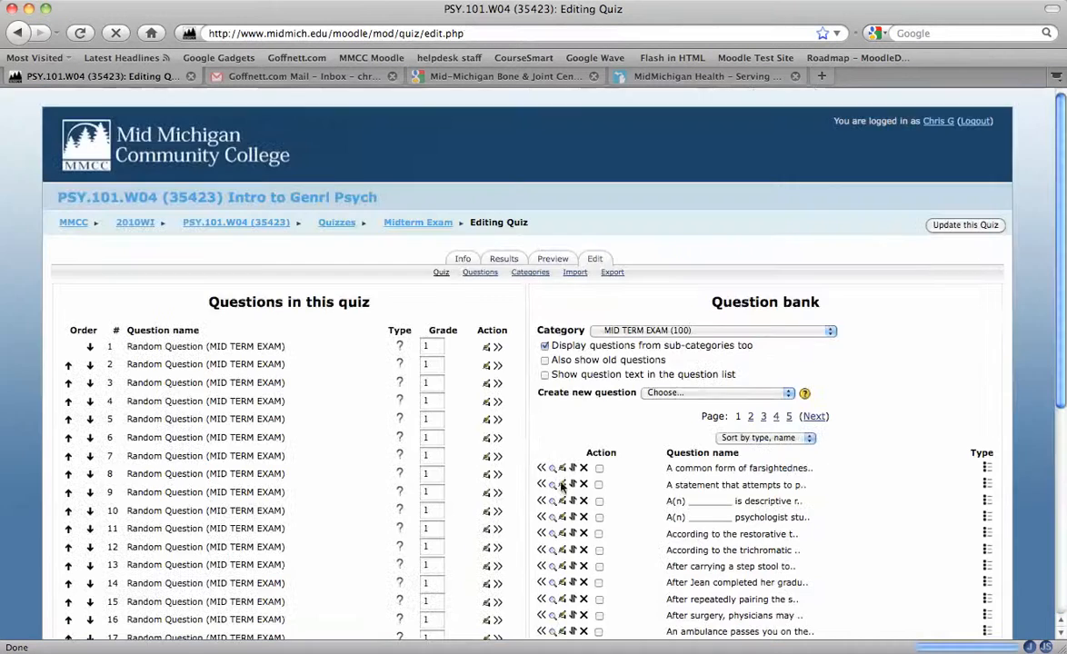
# Step: Review the random questions now listed in the quiz
pyautogui.scroll(-3, 325, 455)
pyautogui.scroll(-5, 296, 411)
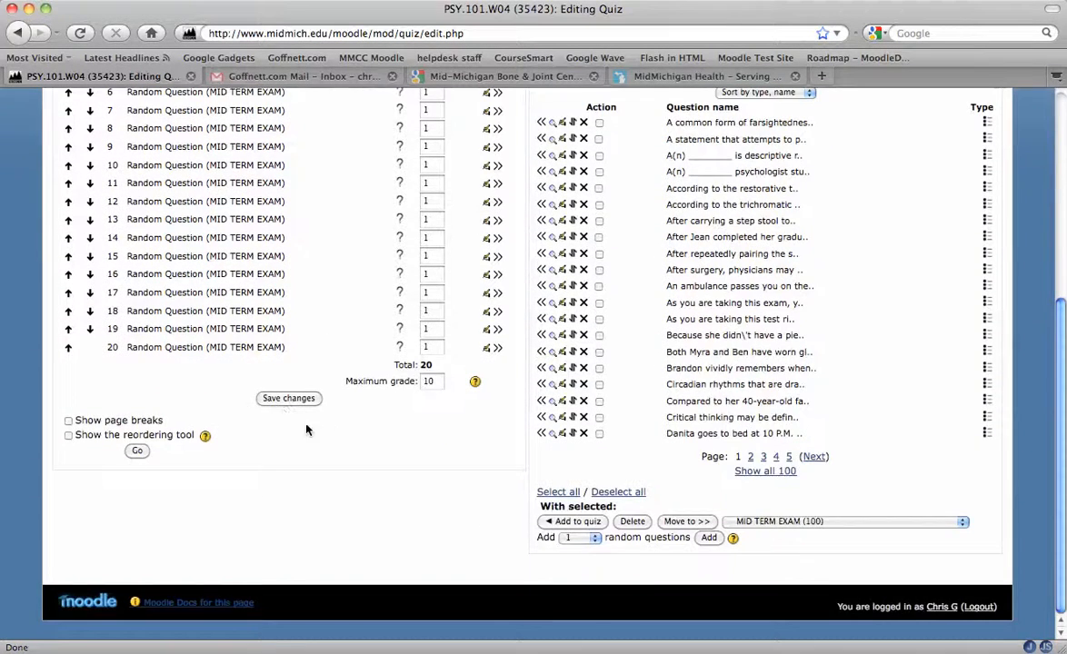
pyautogui.scroll(4, 292, 387)
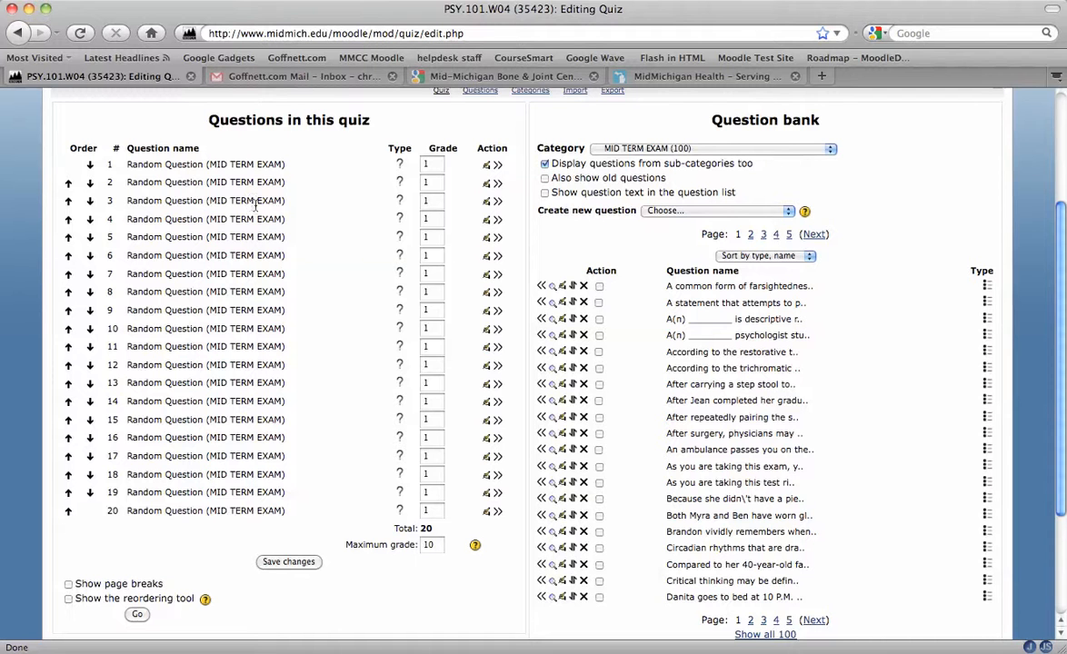
pyautogui.moveTo(210, 169); pyautogui.dragTo(282, 169)
pyautogui.scroll(-4, 348, 322)
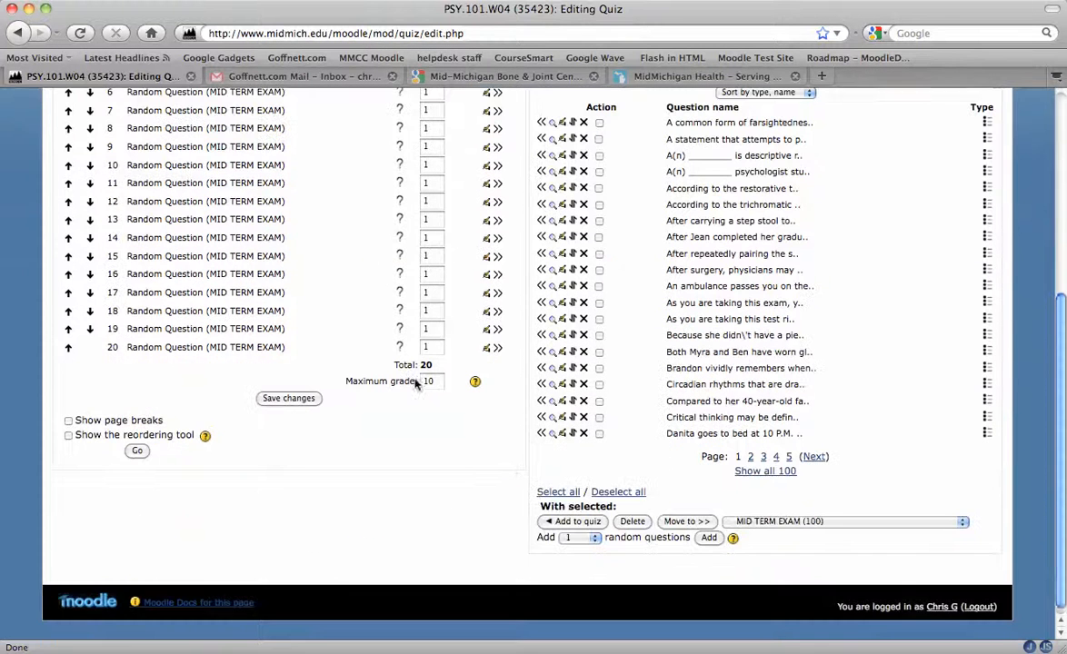
# Step: Add 5 more random questions from the MID TERM EXAM category
pyautogui.click(595, 538)
pyautogui.click(571, 592)
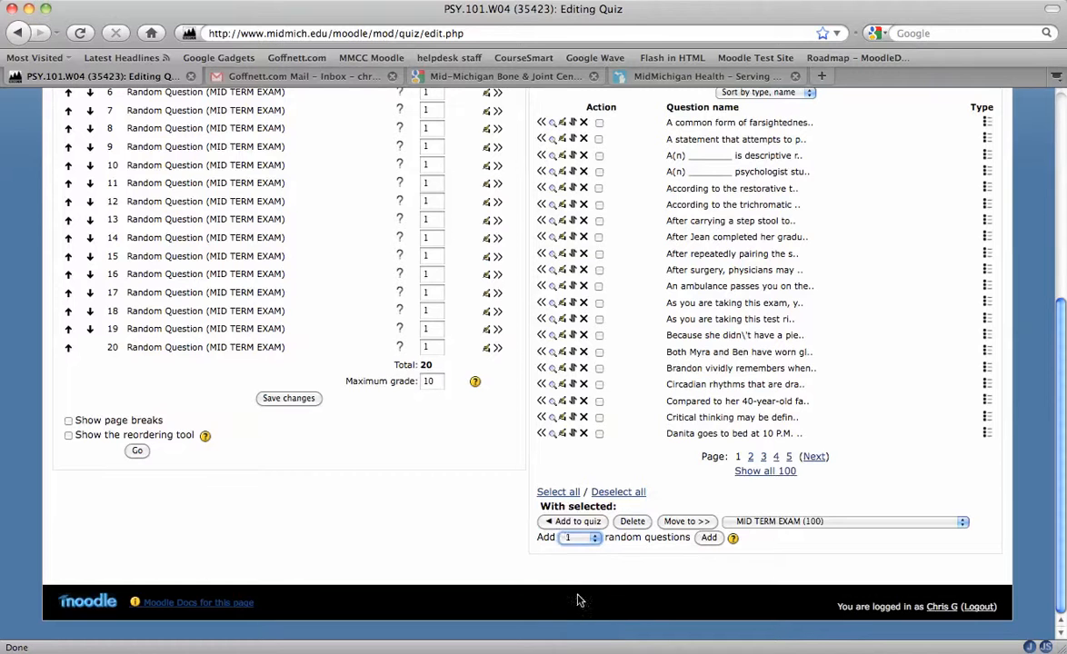
pyautogui.click(710, 538)
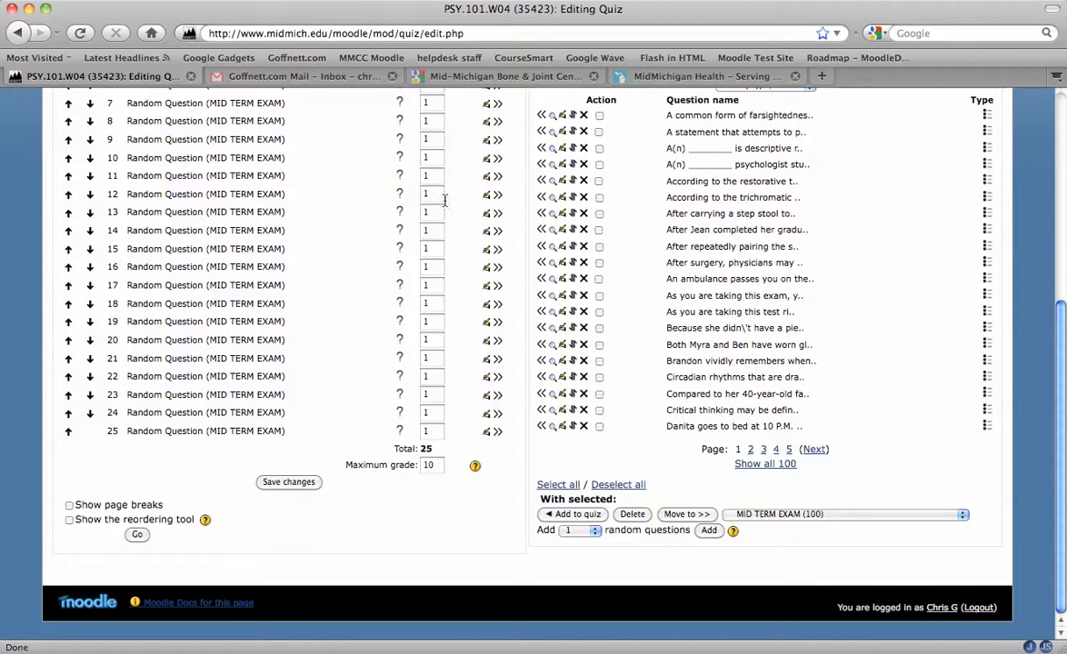
# Step: Set the quiz's maximum grade to 50 and save the changes
pyautogui.click(428, 465)
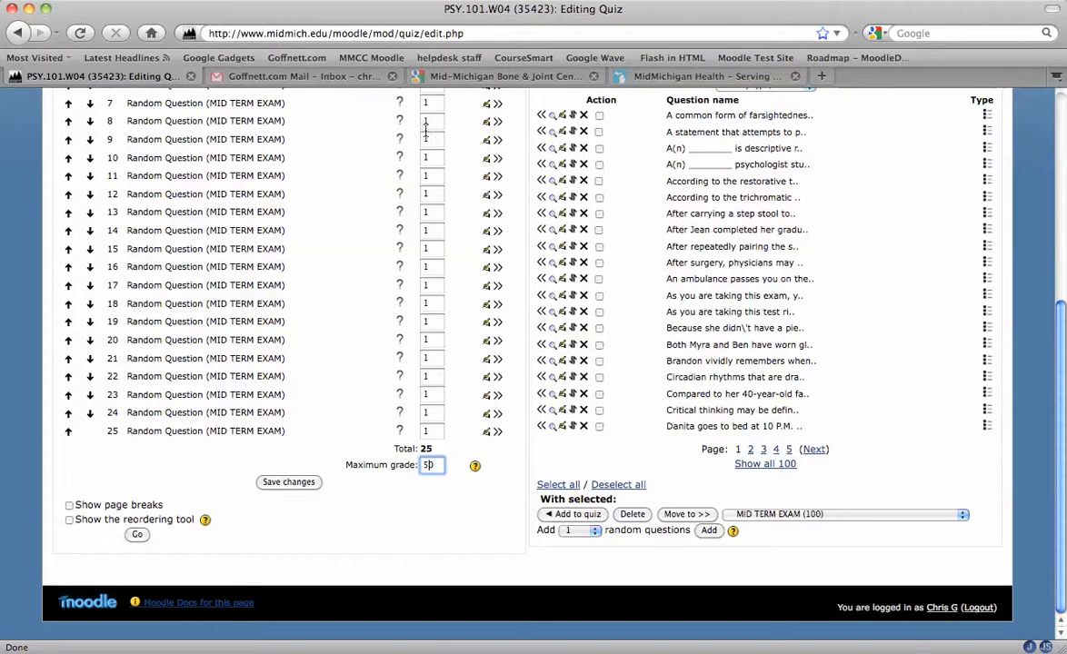
pyautogui.click(265, 490)
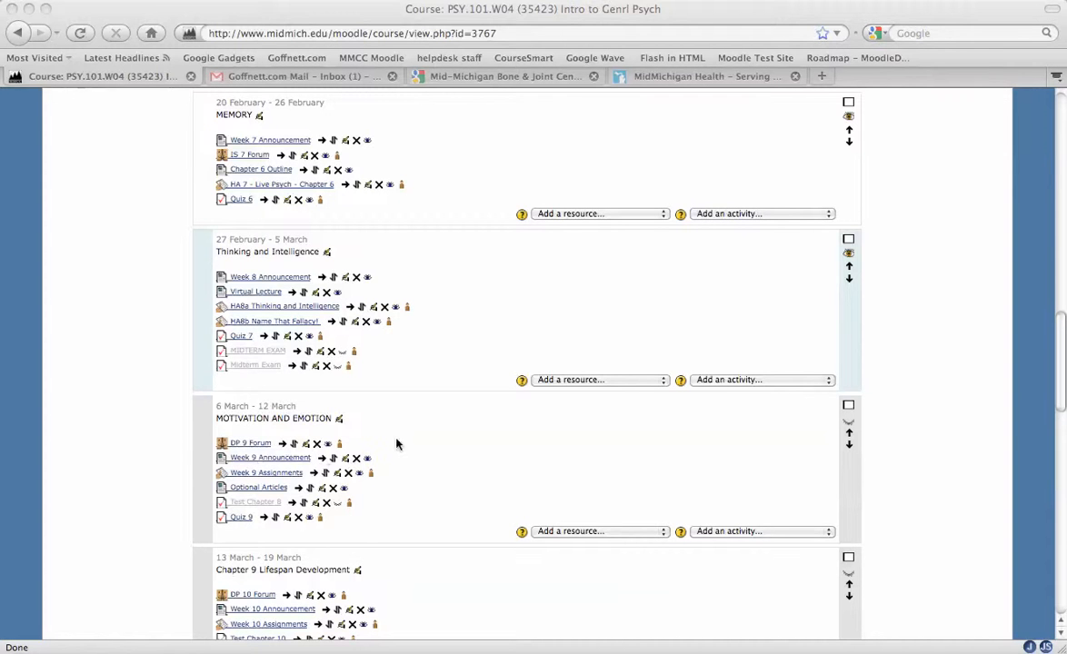
# Step: Open the Midterm Exam quiz from the course page and go to its editing page to review the questions
pyautogui.click(266, 385)
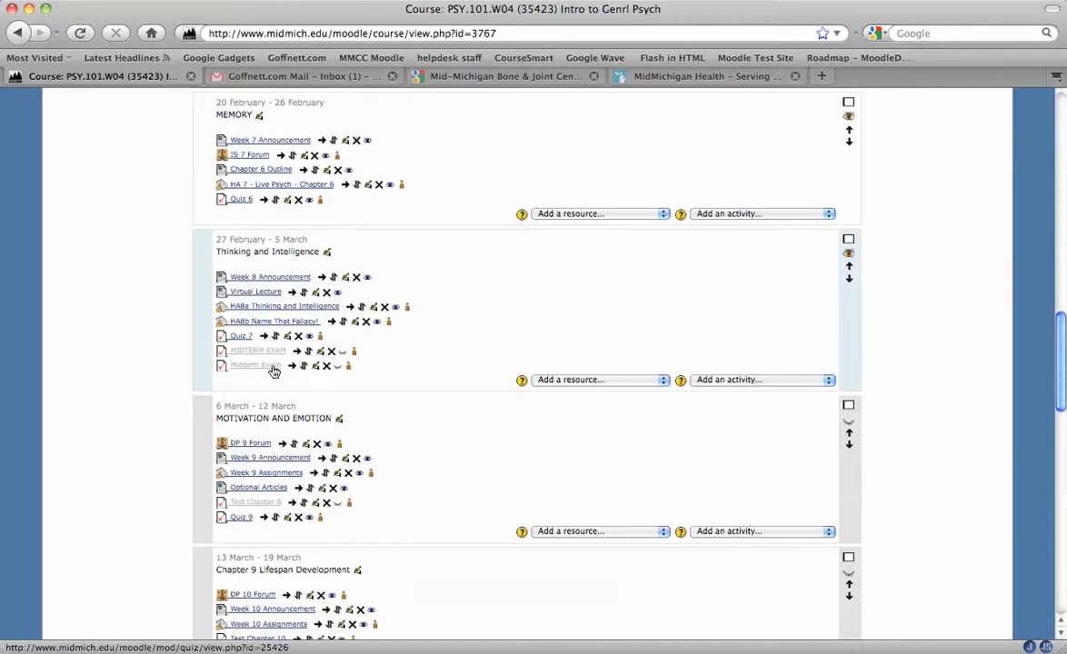
pyautogui.click(240, 367)
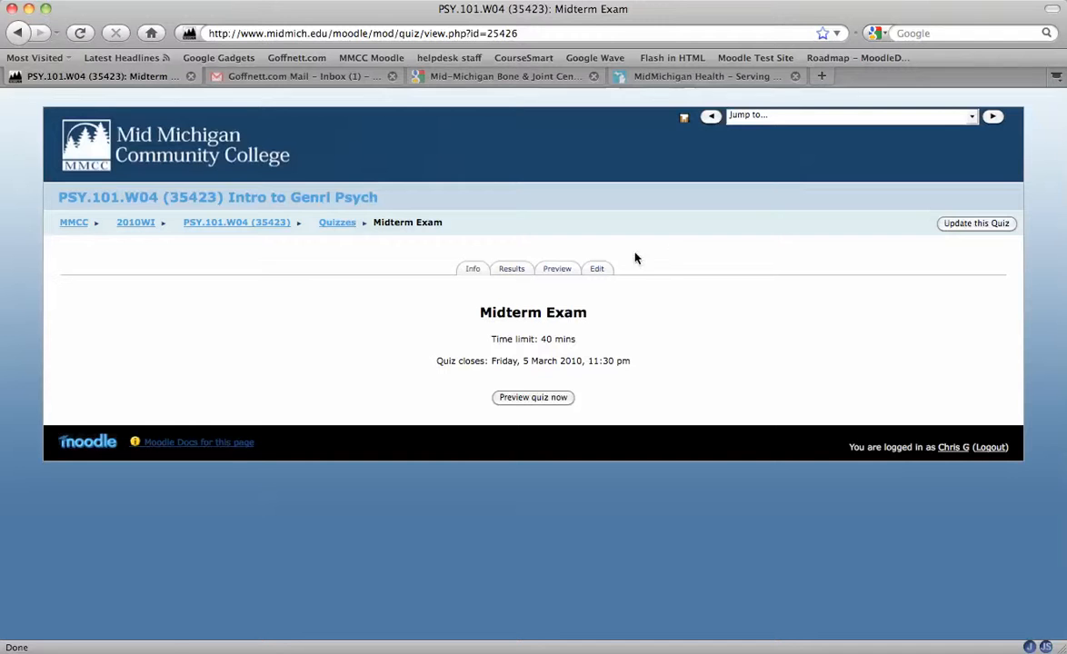
pyautogui.click(597, 269)
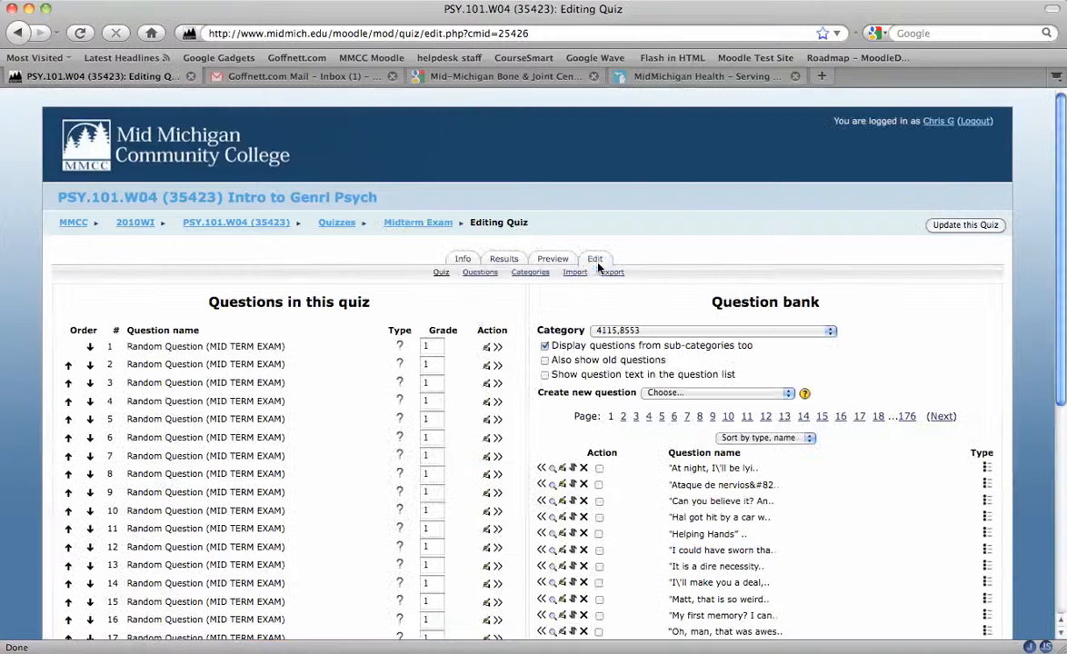
pyautogui.scroll(-8, 404, 353)
pyautogui.scroll(3, 751, 366)
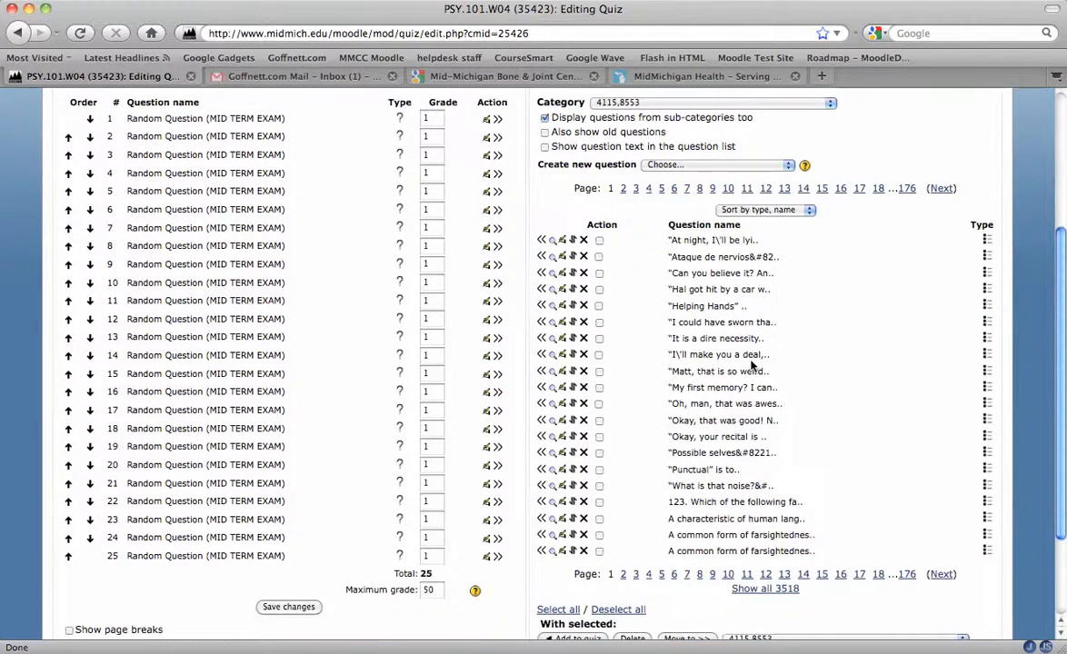
pyautogui.scroll(5, 750, 366)
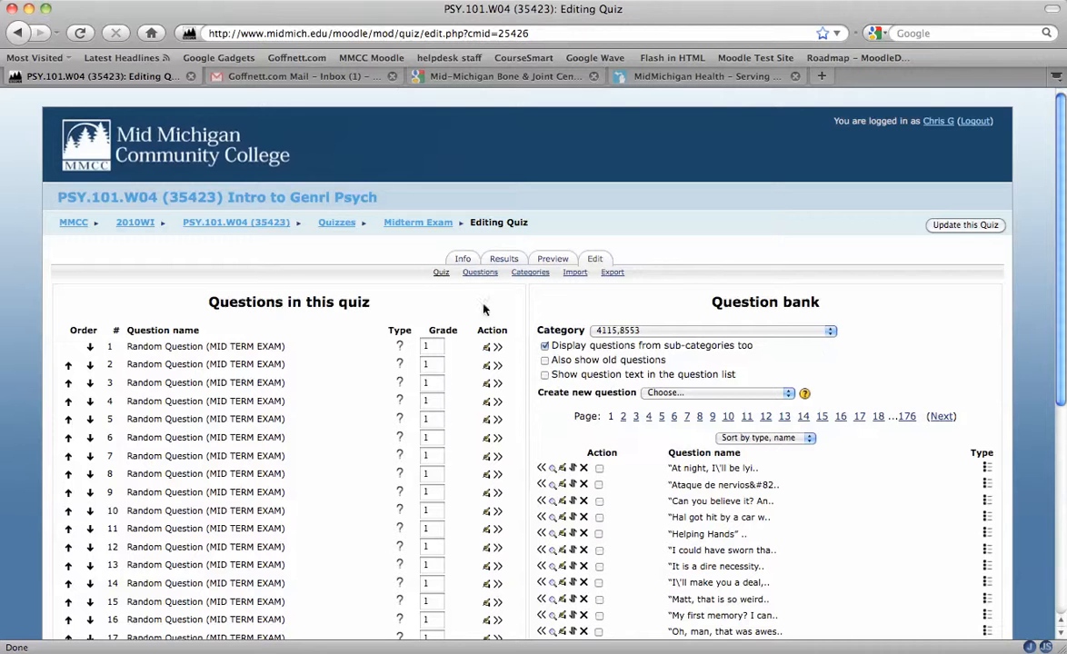
# Step: Examine the Questions in this quiz and Question bank sections, including the category list
pyautogui.moveTo(198, 302); pyautogui.dragTo(381, 304)
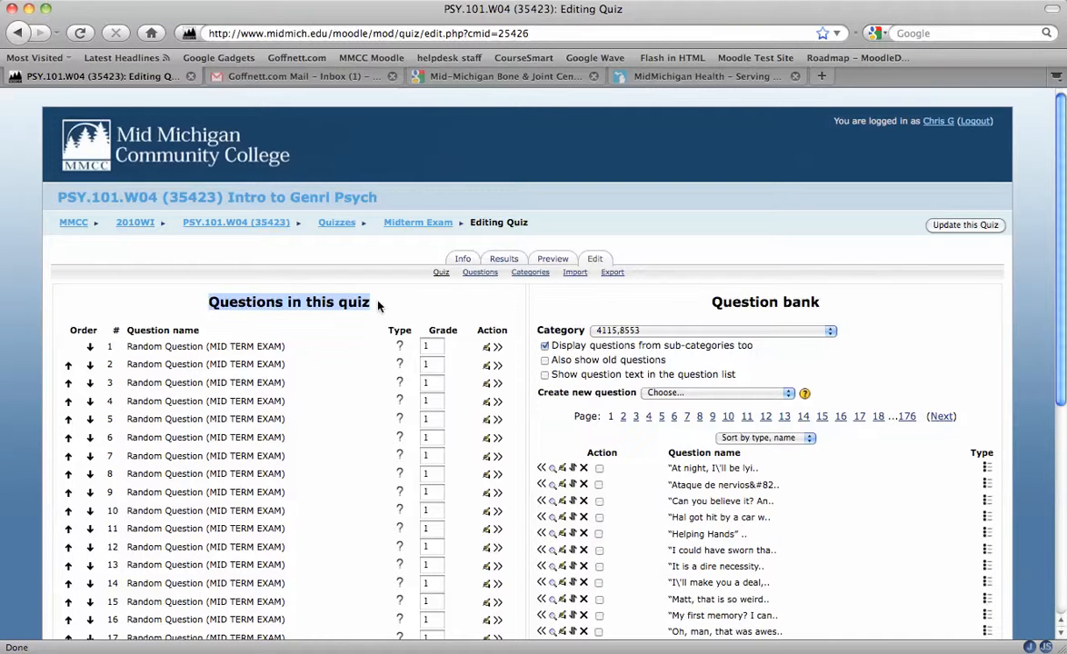
pyautogui.moveTo(714, 306); pyautogui.dragTo(830, 305)
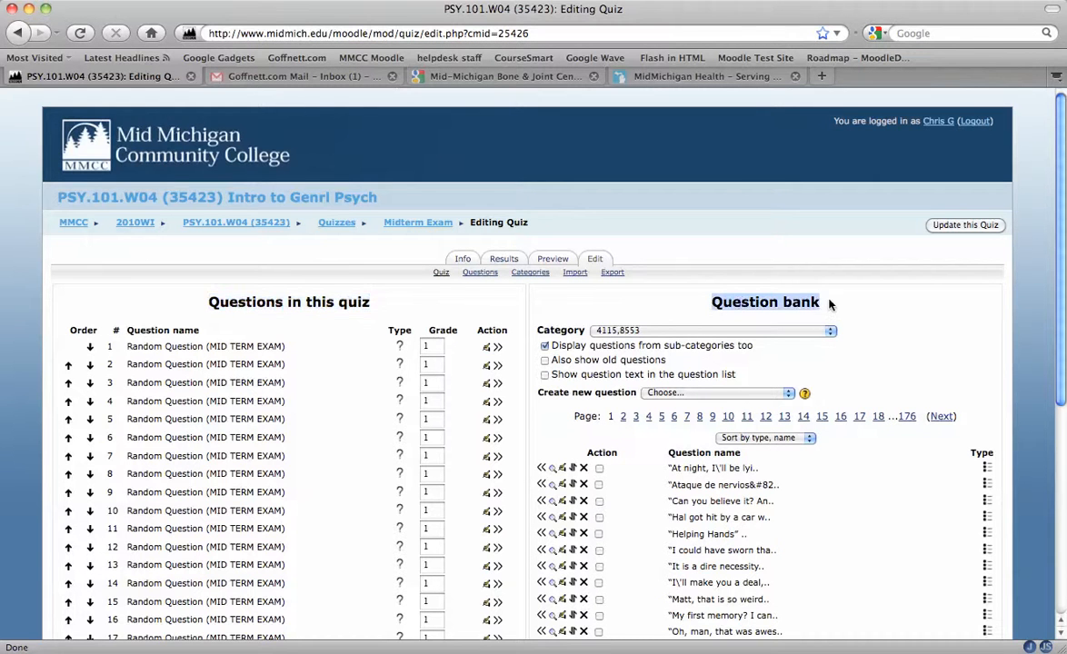
pyautogui.click(899, 316)
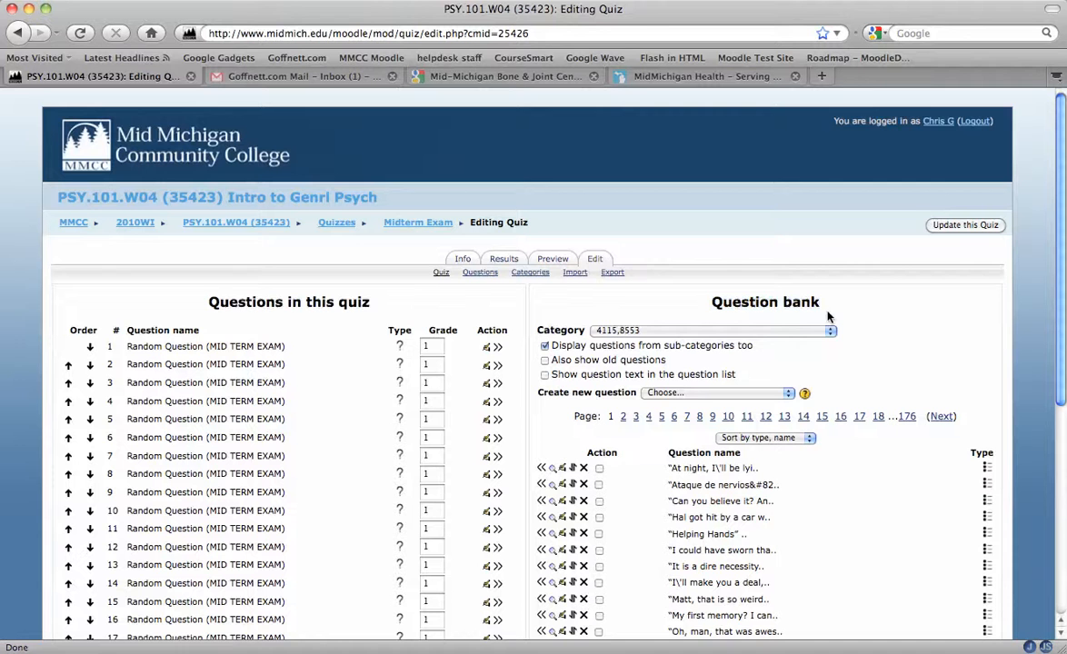
pyautogui.scroll(-1, 841, 323)
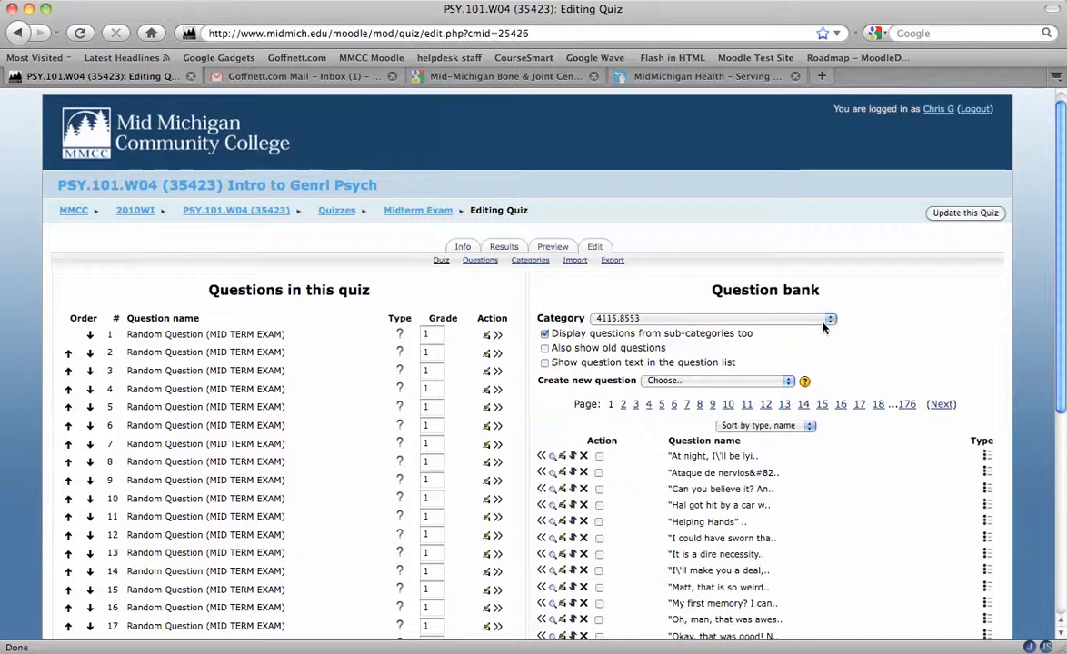
pyautogui.click(828, 318)
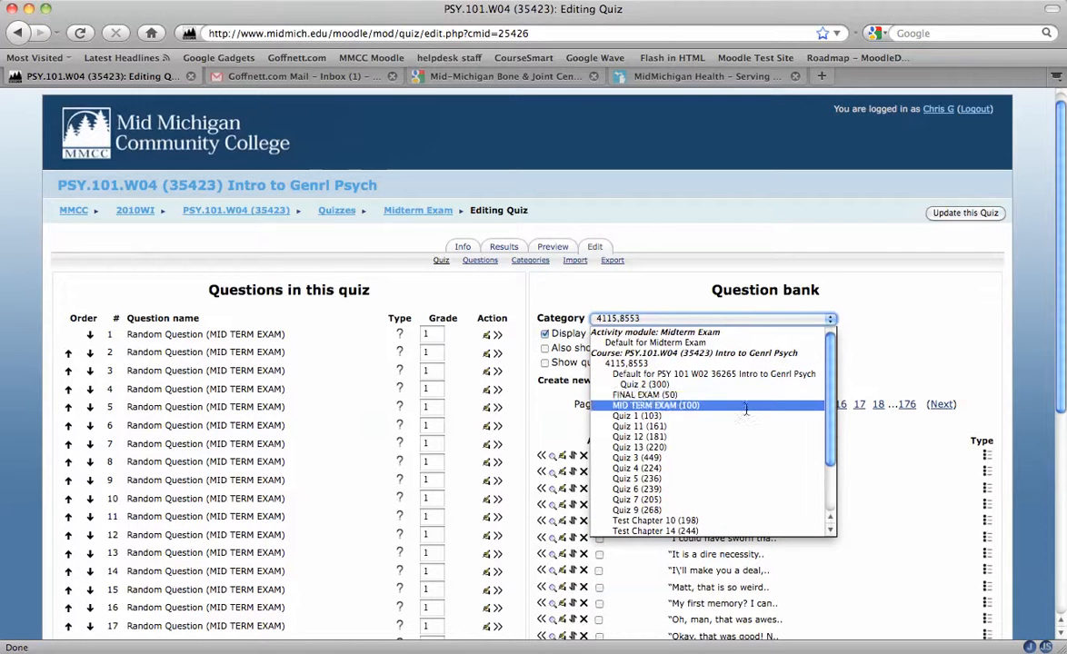
pyautogui.click(914, 325)
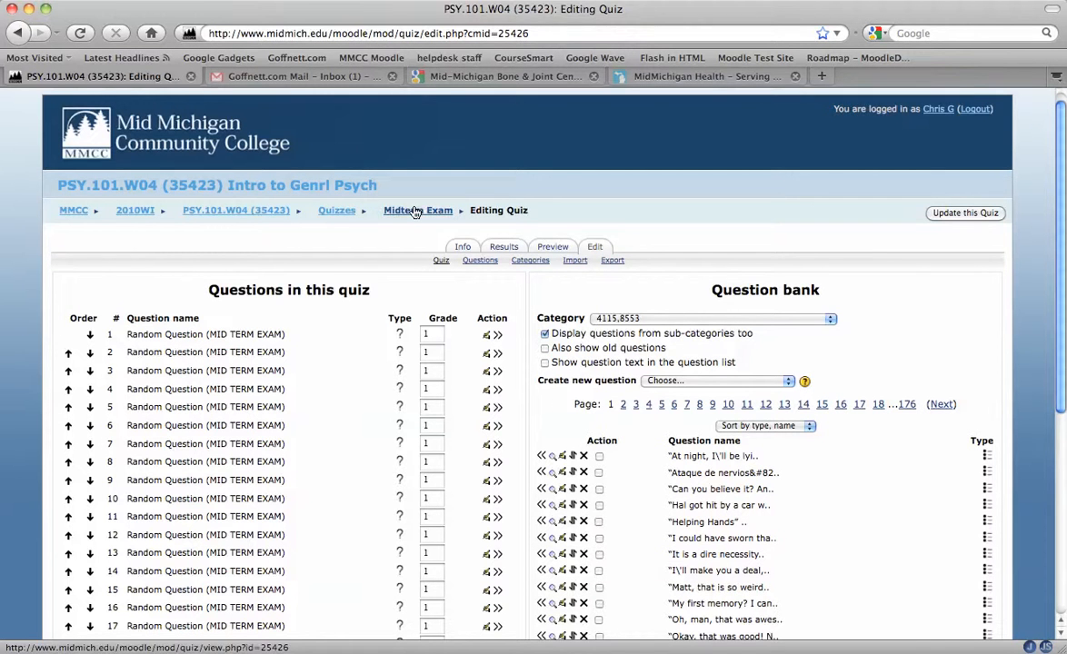
# Step: Return to the course page and open the older MIDTERM EXAM quiz in the Thinking and Intelligence week
pyautogui.click(236, 211)
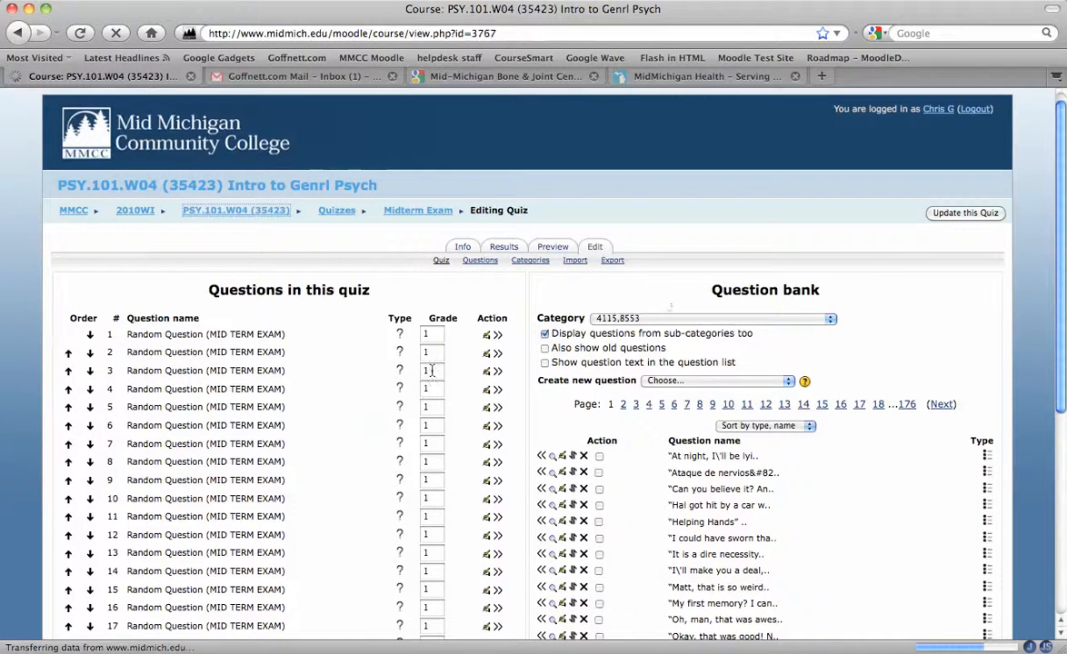
pyautogui.scroll(-10, 498, 374)
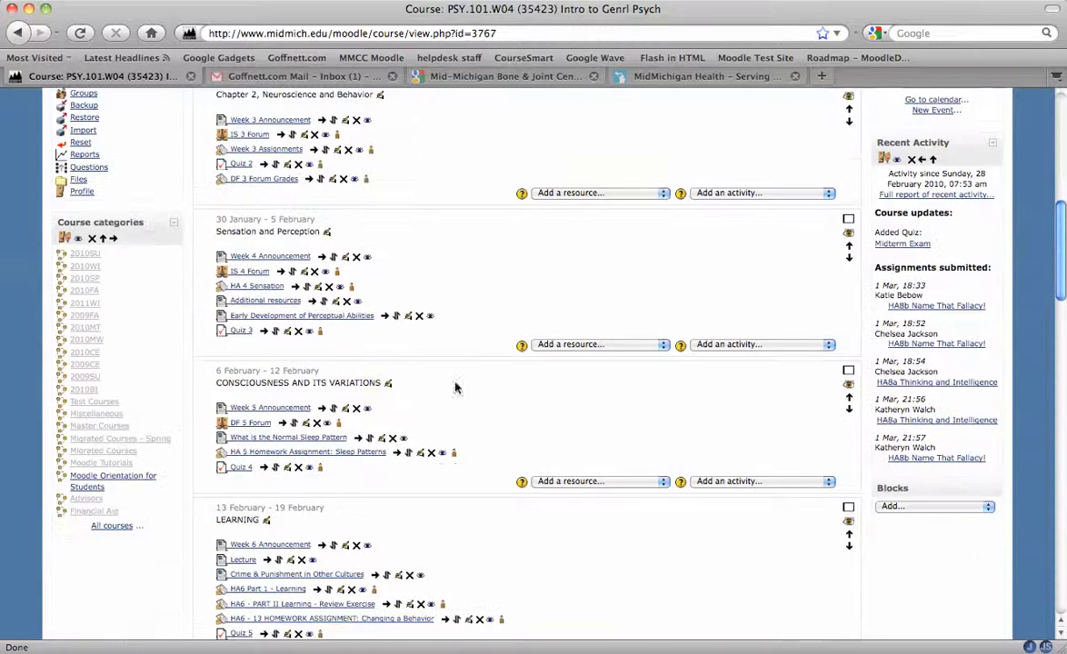
pyautogui.scroll(-5, 270, 534)
pyautogui.scroll(-3, 268, 536)
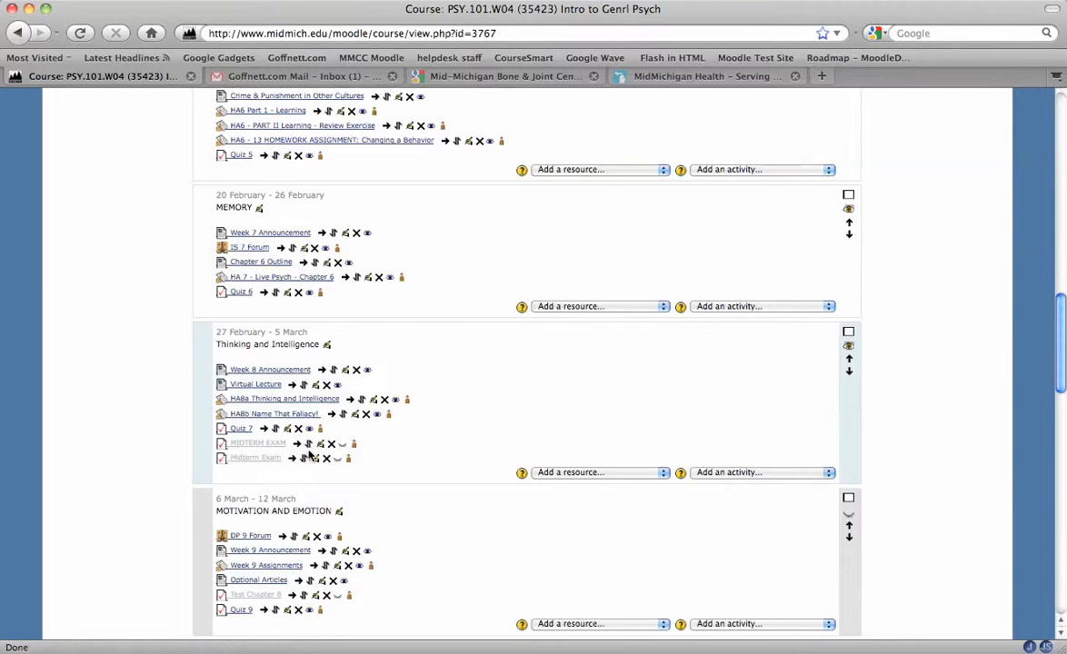
pyautogui.click(275, 446)
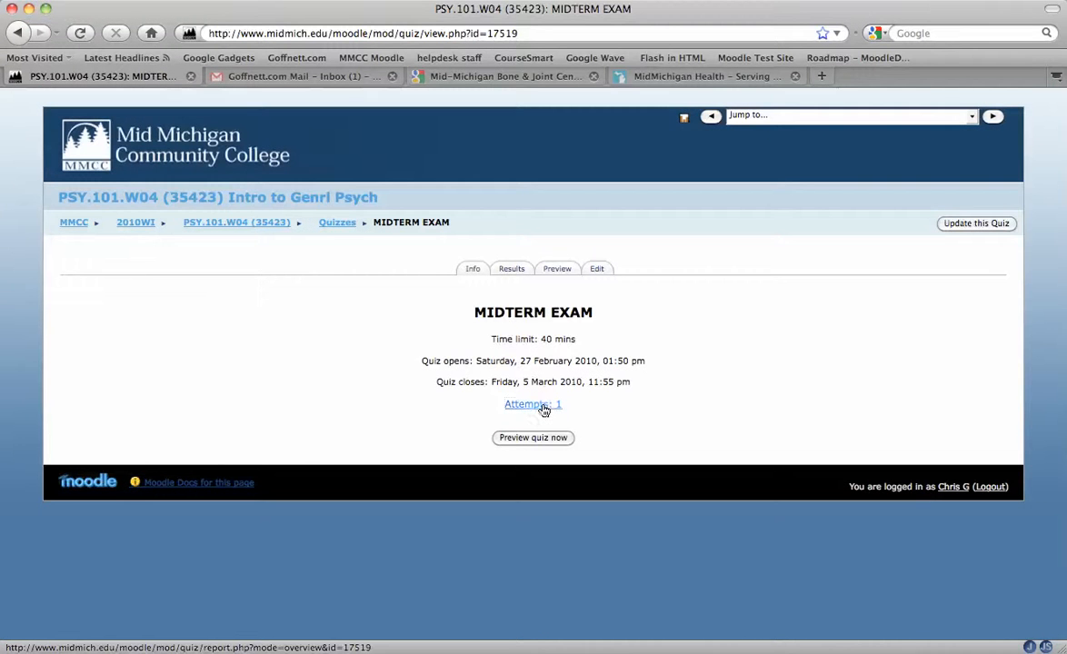
# Step: Open the attempts report of the MIDTERM EXAM quiz and scroll through its results and preferences
pyautogui.click(544, 403)
pyautogui.scroll(-8, 397, 399)
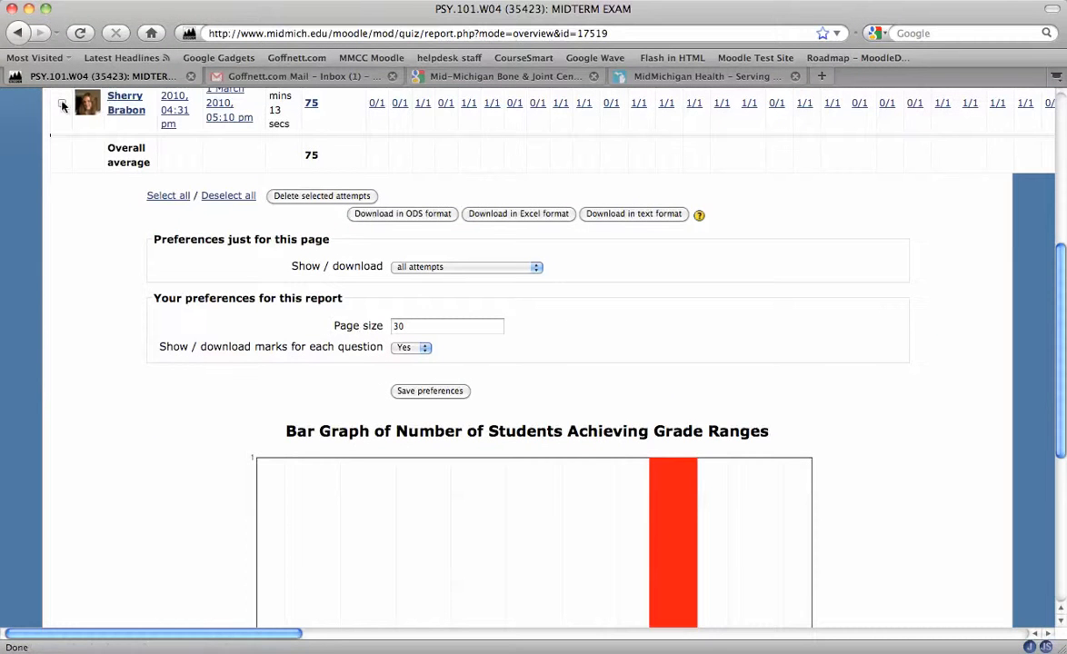
pyautogui.scroll(-3, 112, 203)
pyautogui.scroll(1, 246, 134)
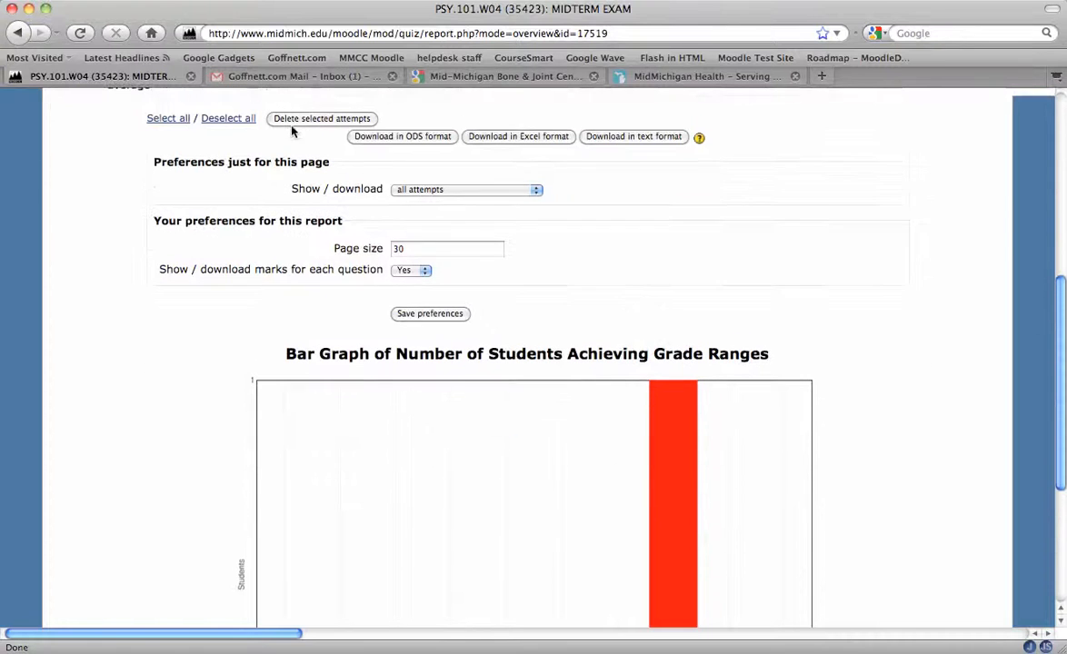